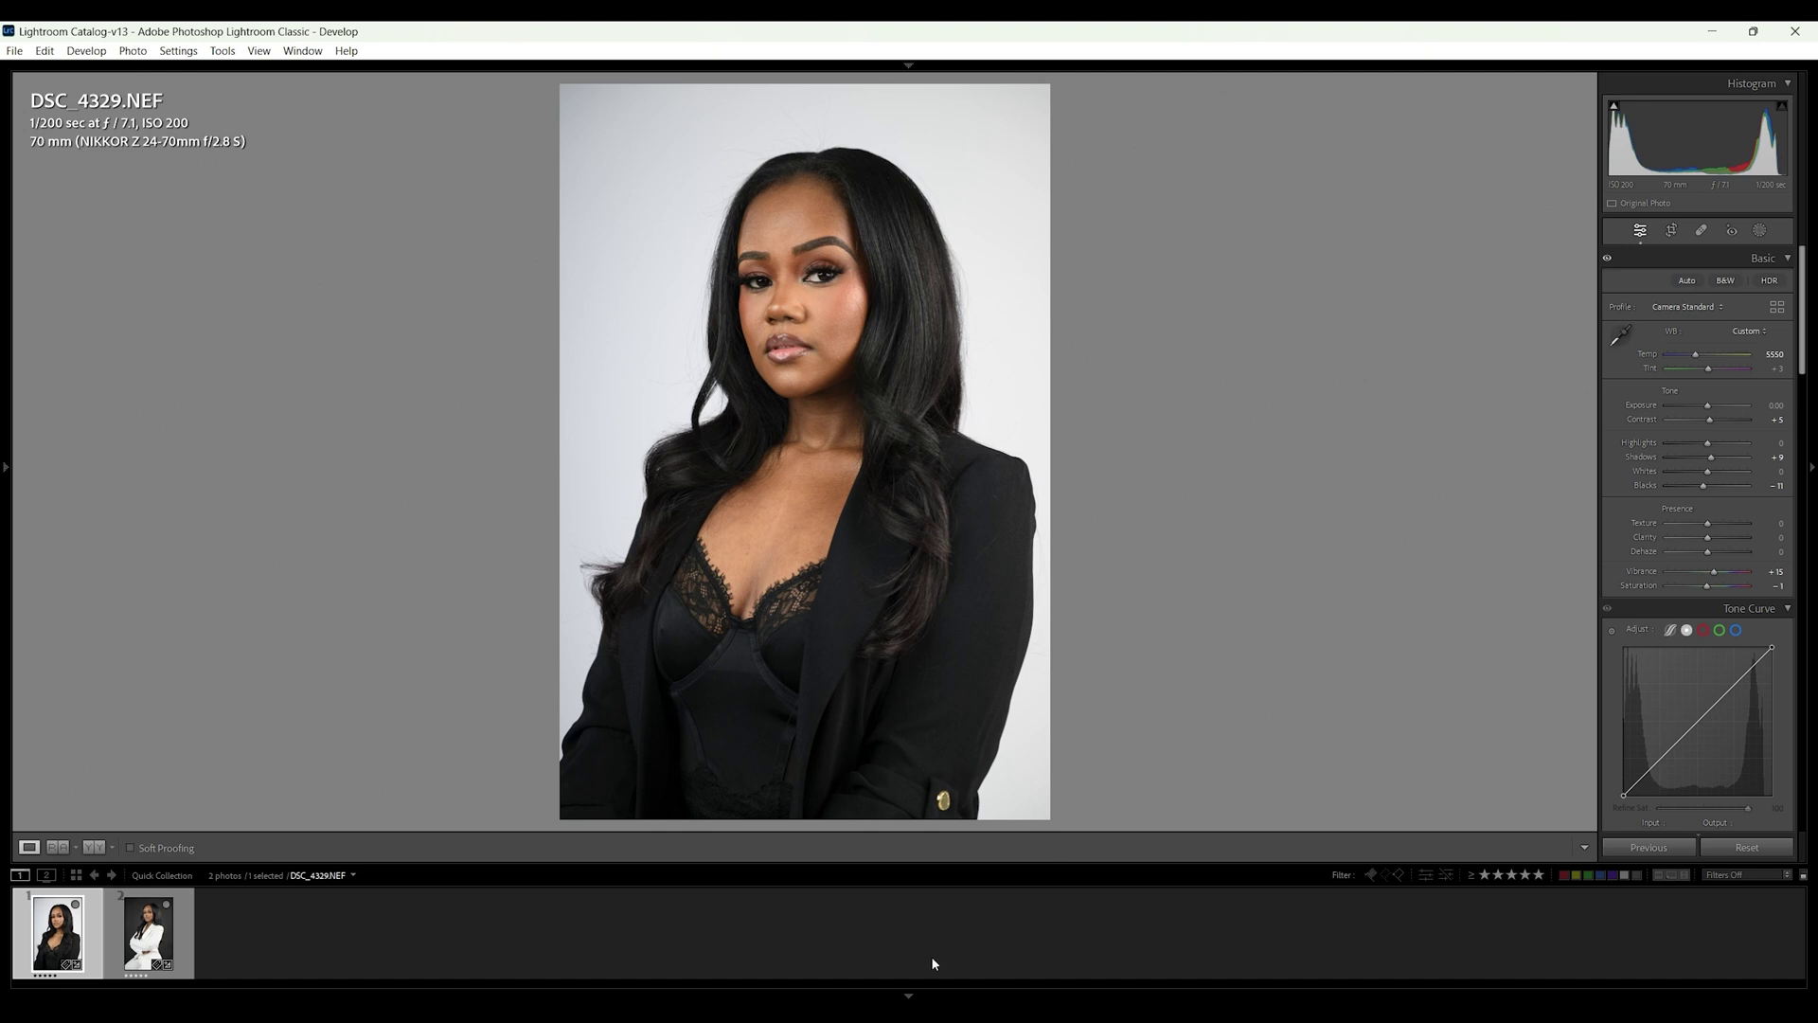
# Step: Look at both portraits, return to DSC_4329.NEF, and create a mask that selects its background
pyautogui.click(139, 938)
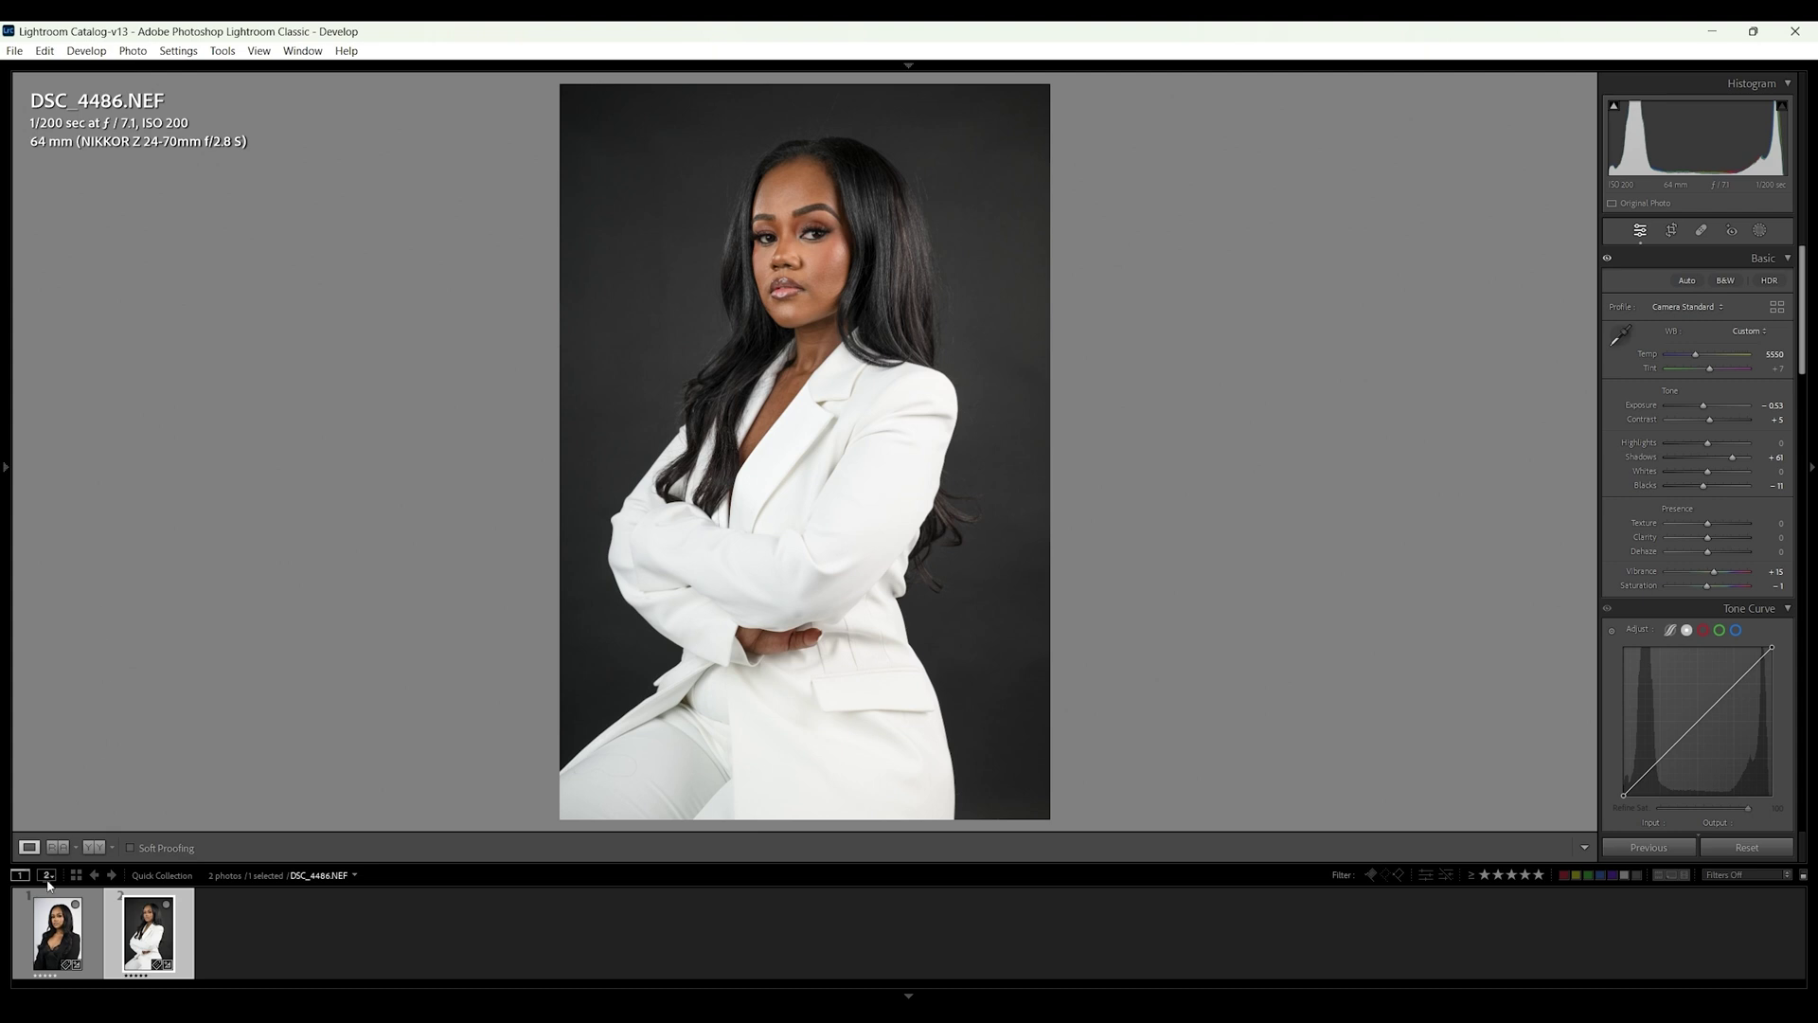
pyautogui.click(55, 927)
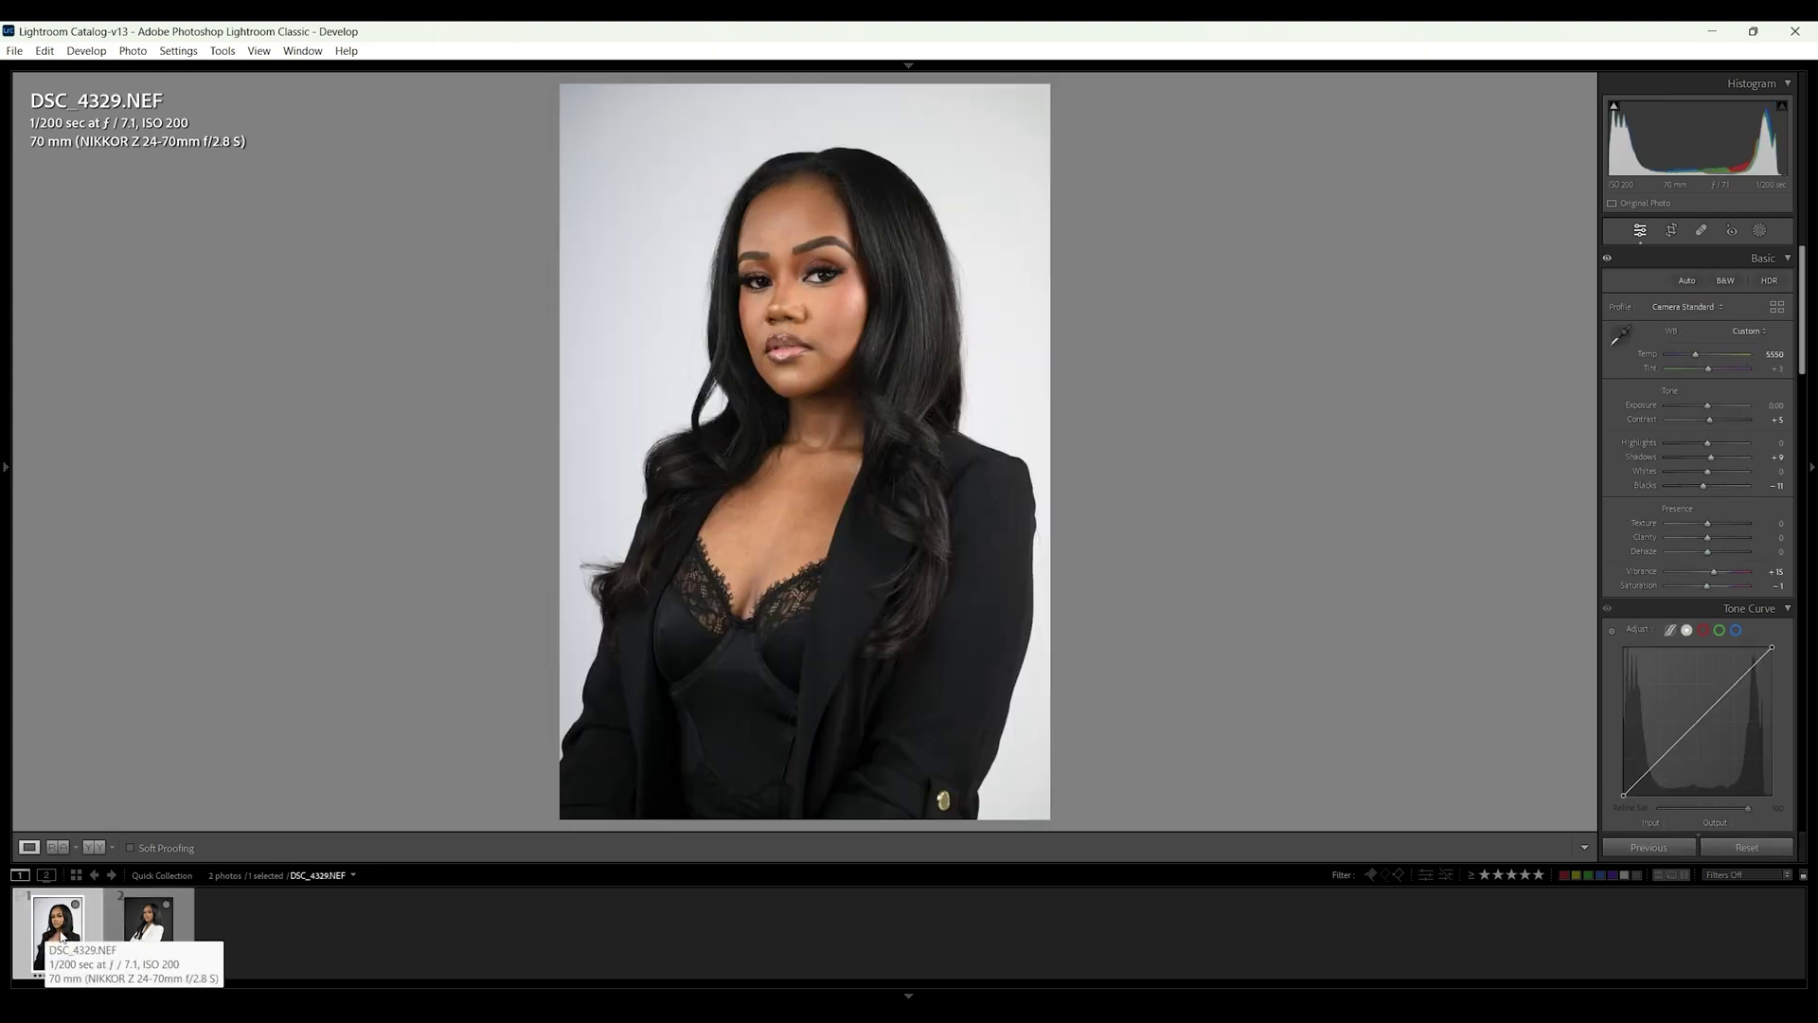
pyautogui.click(1760, 231)
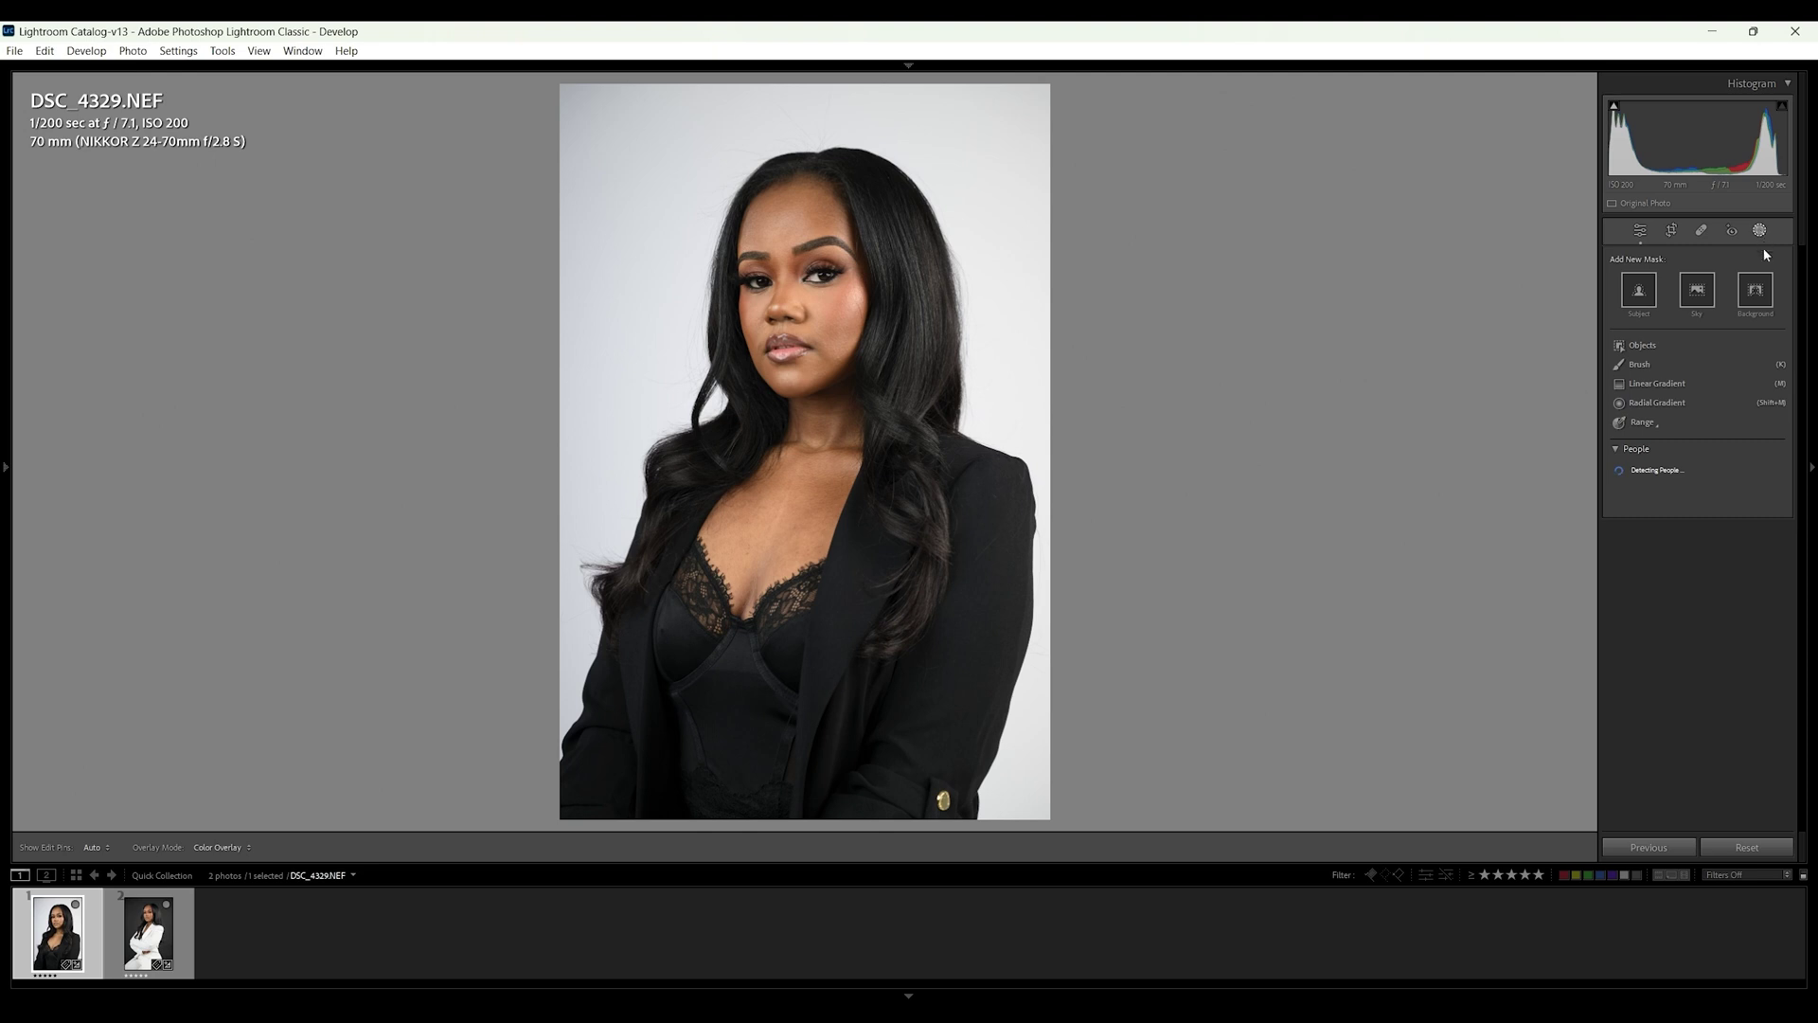
pyautogui.click(1754, 290)
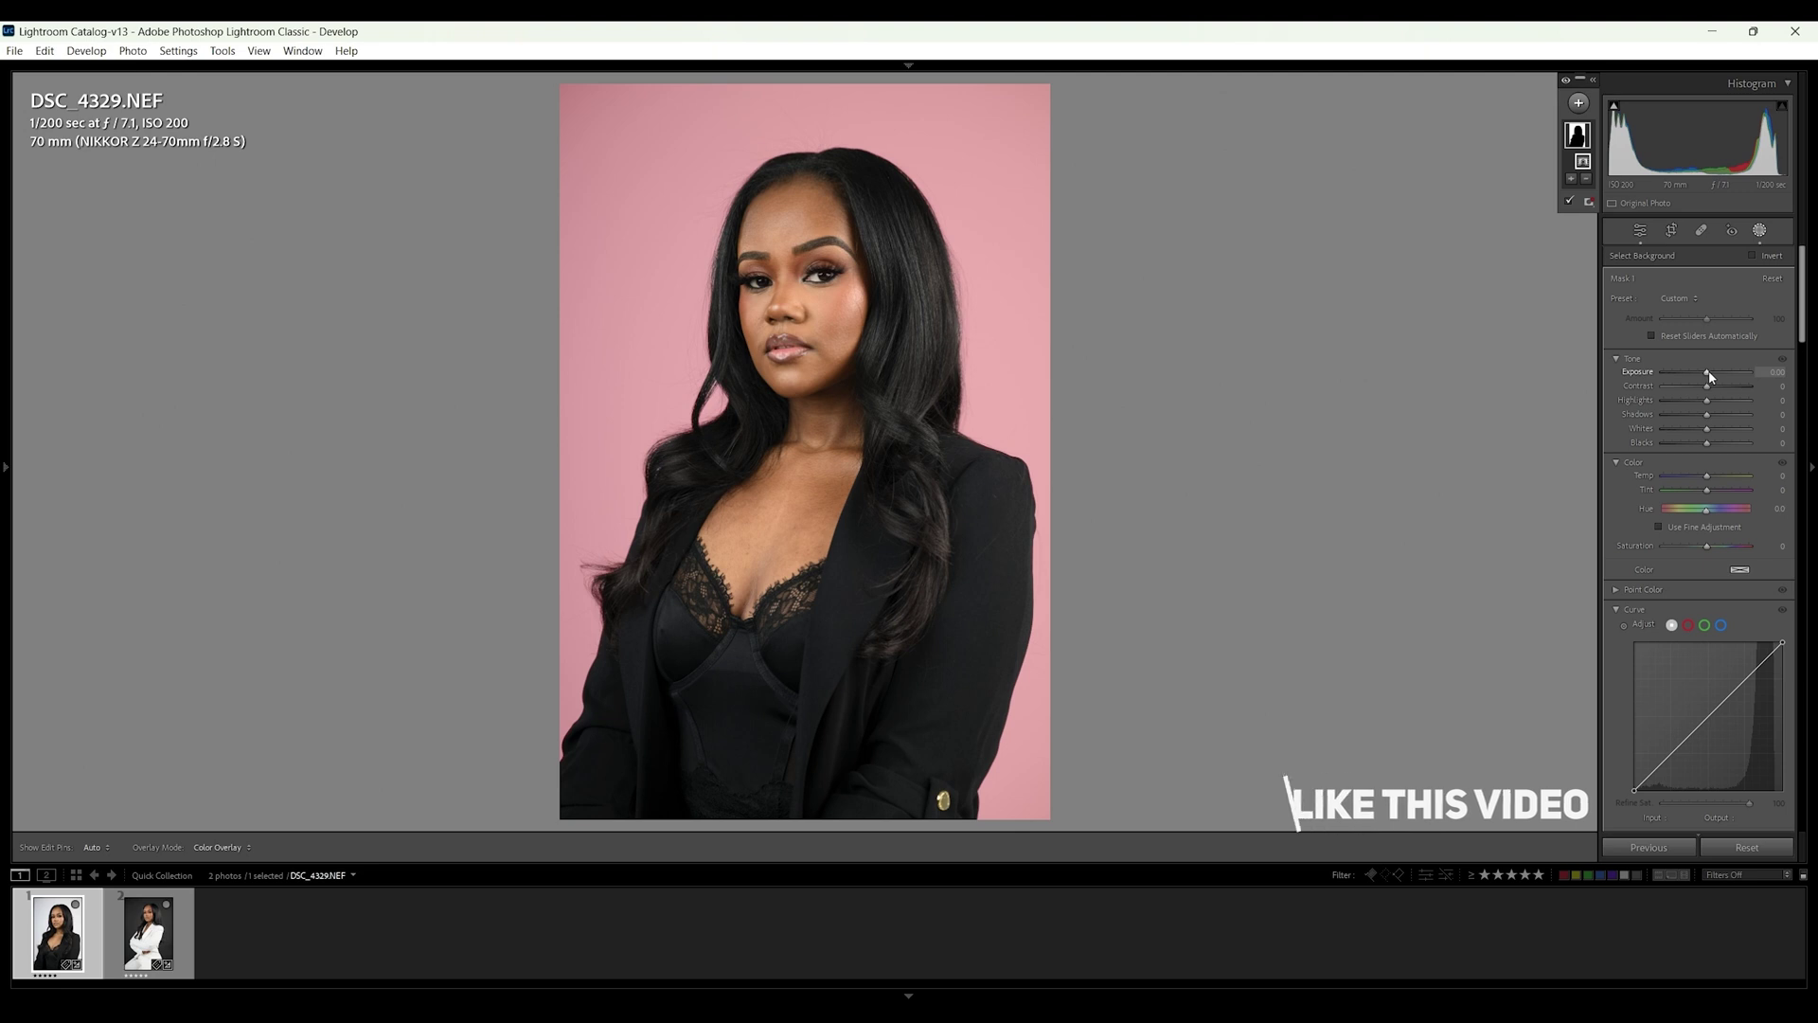
pyautogui.moveTo(1711, 376); pyautogui.dragTo(1718, 372)
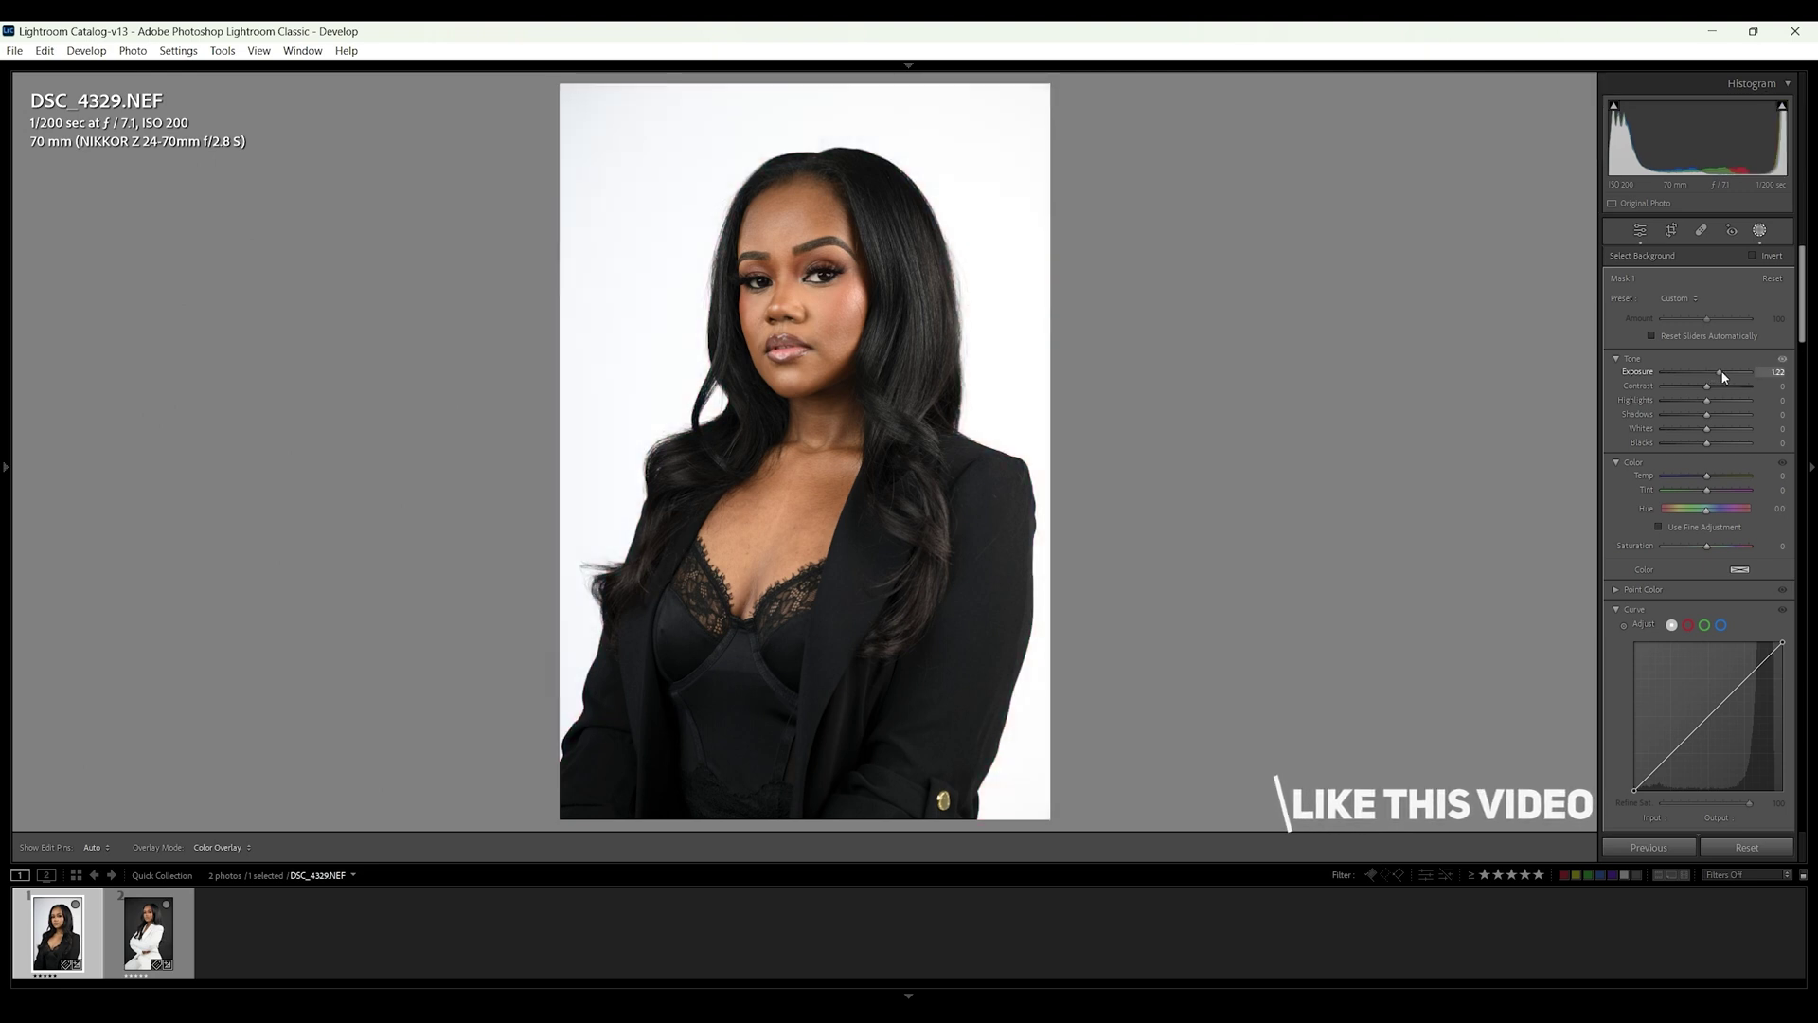
pyautogui.doubleClick(1643, 374)
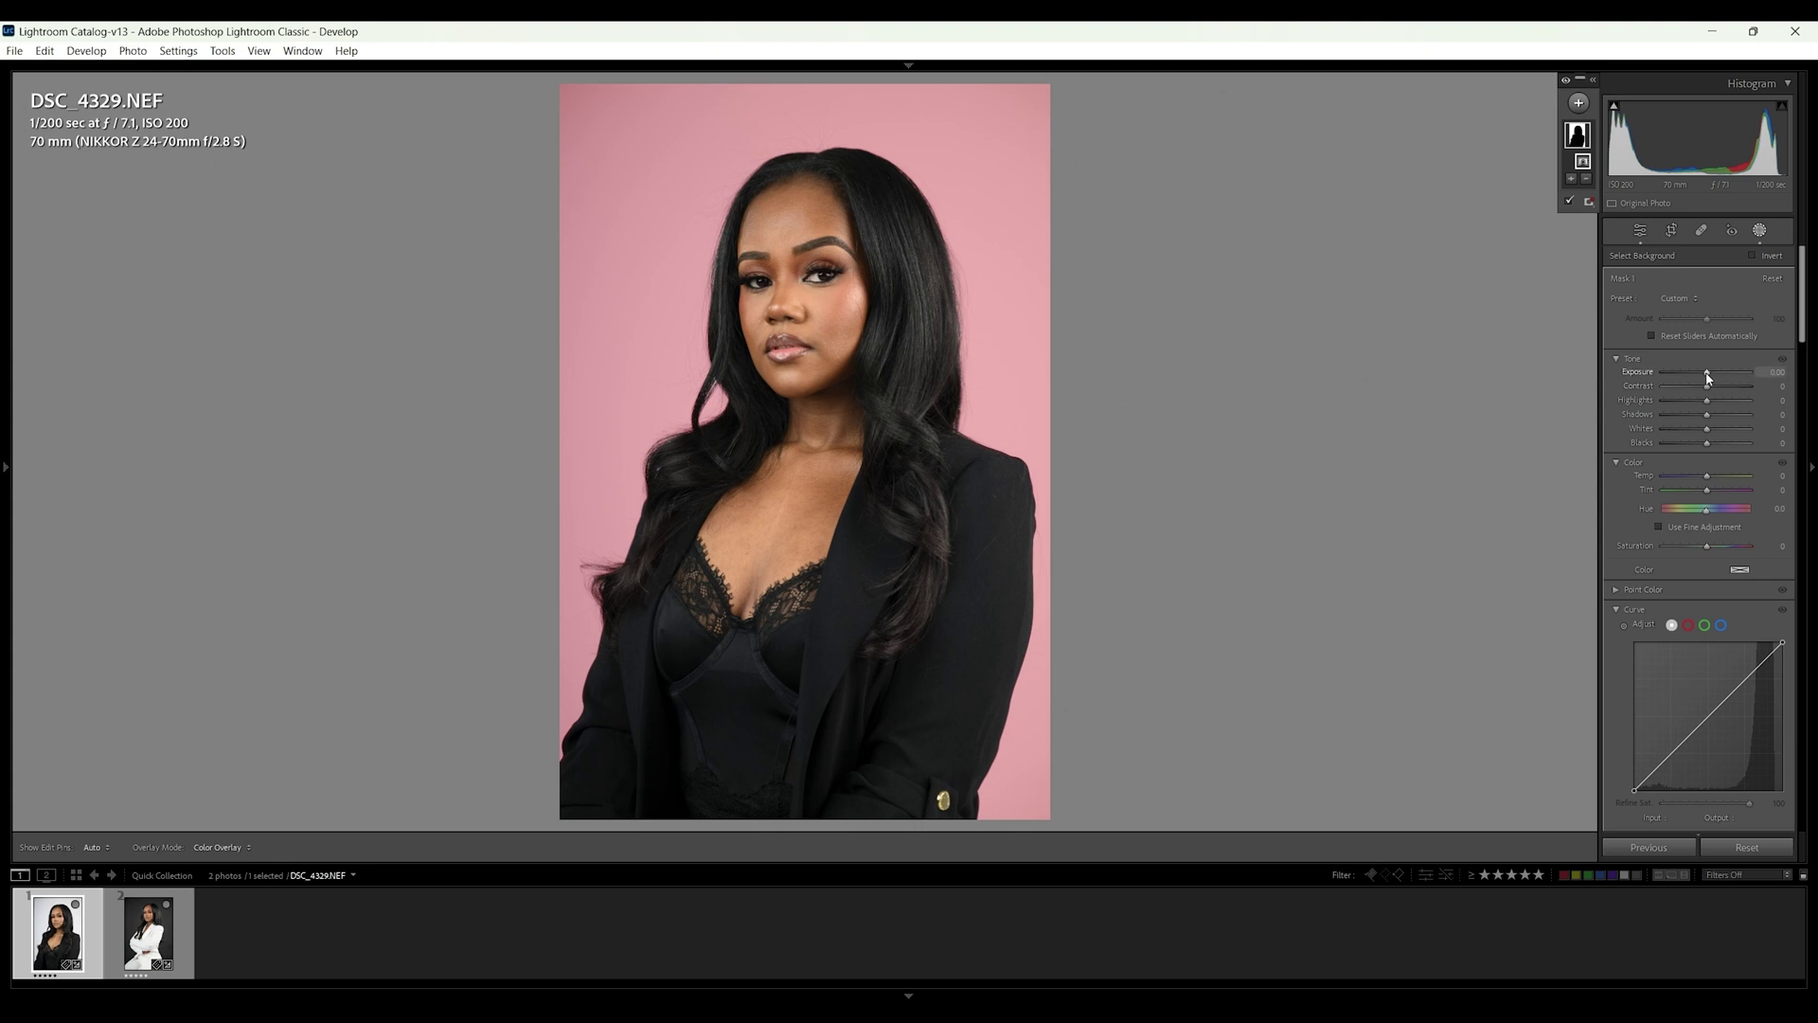
pyautogui.moveTo(1708, 378); pyautogui.dragTo(1715, 378)
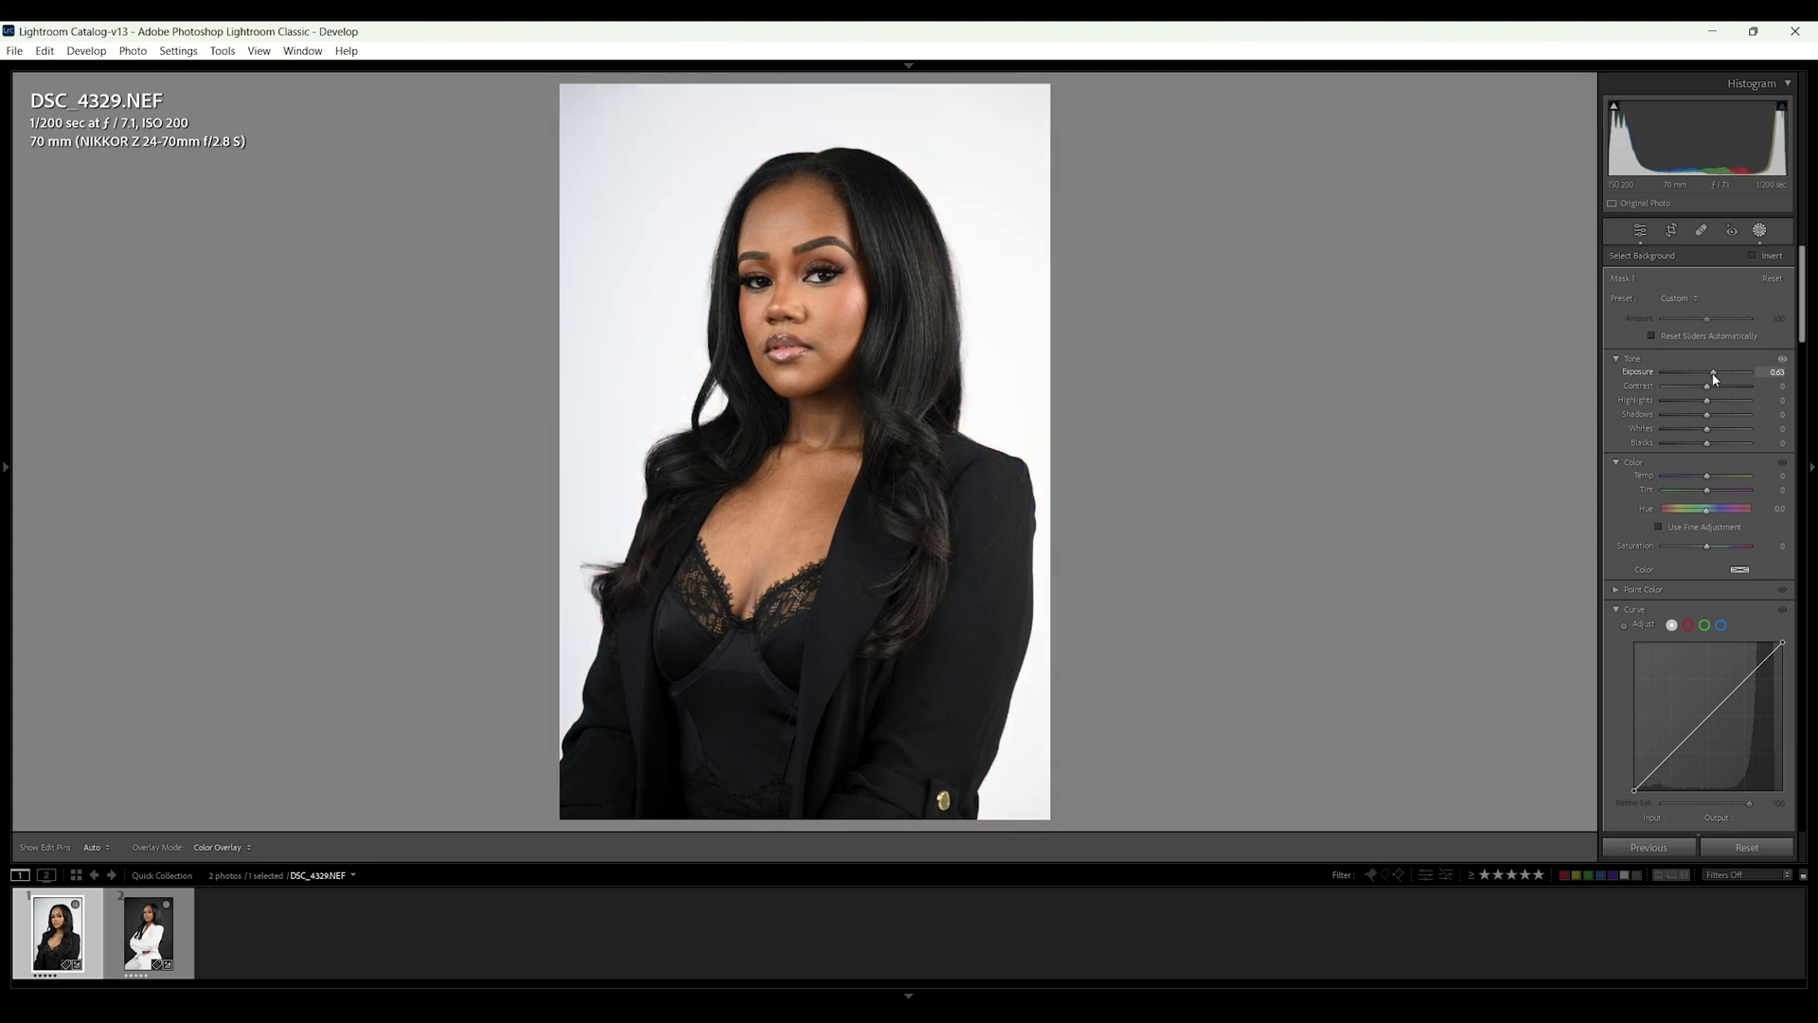
pyautogui.doubleClick(1648, 375)
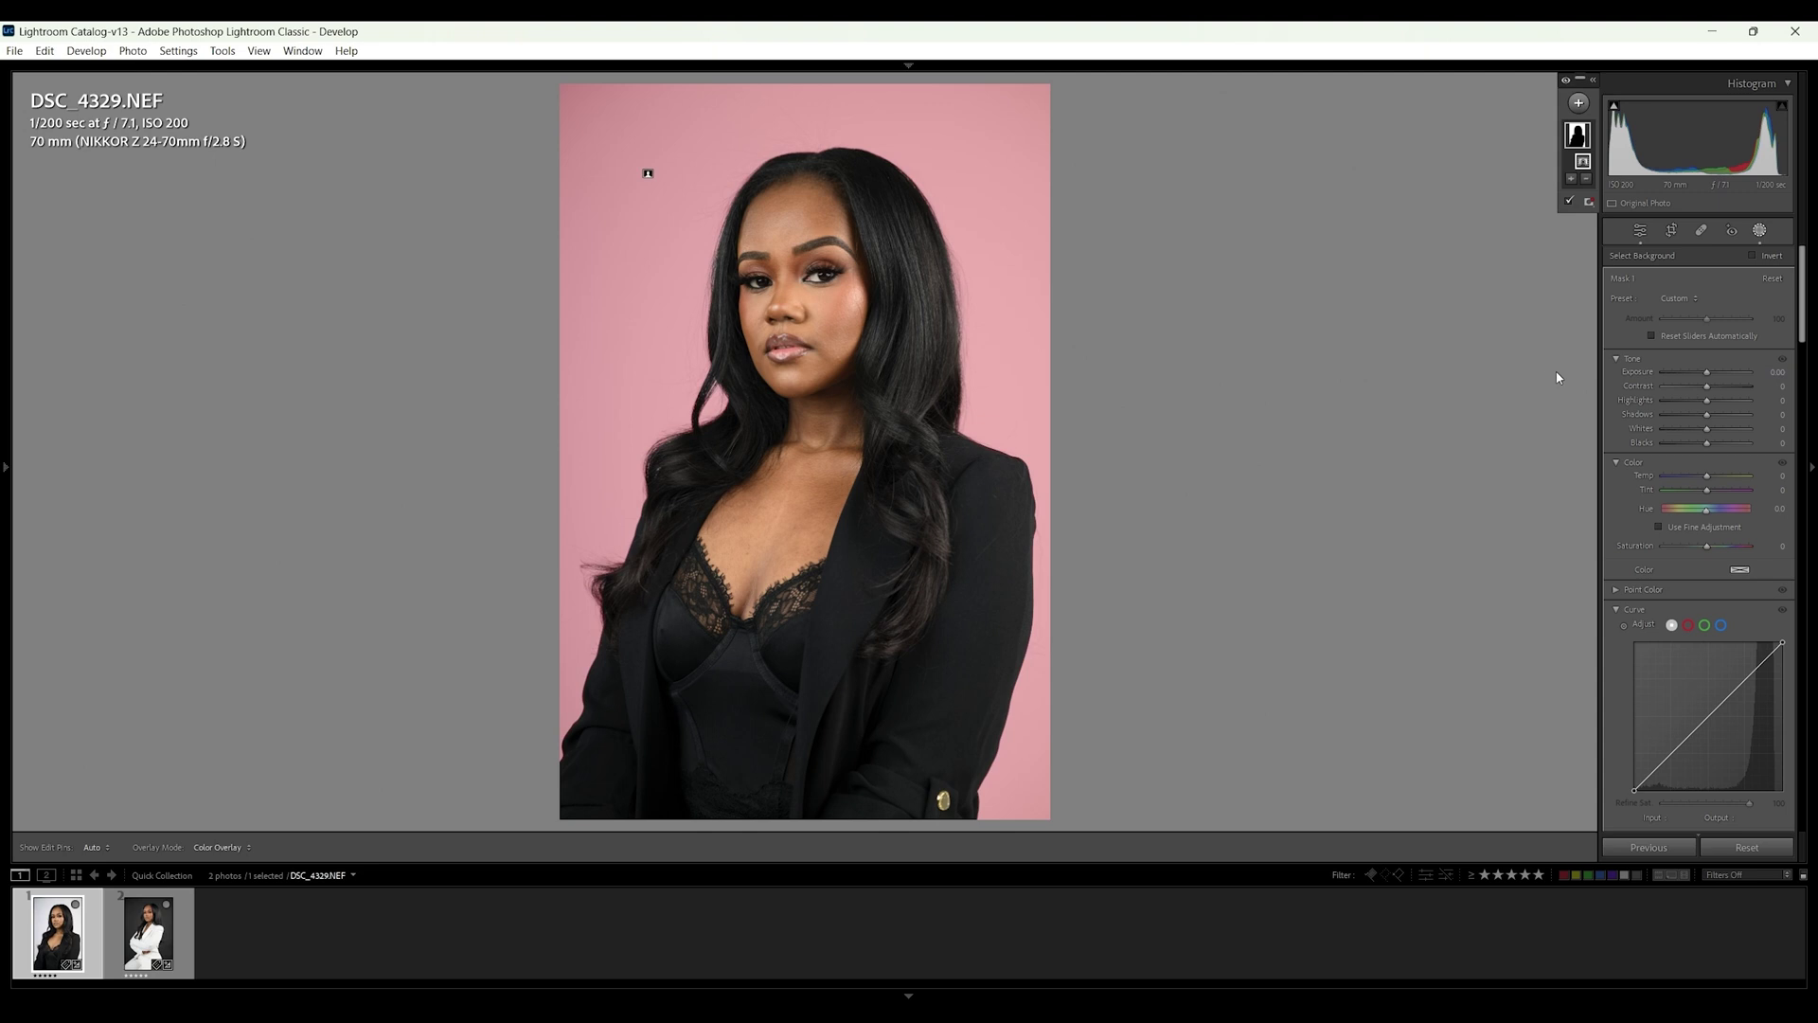
pyautogui.press('o')
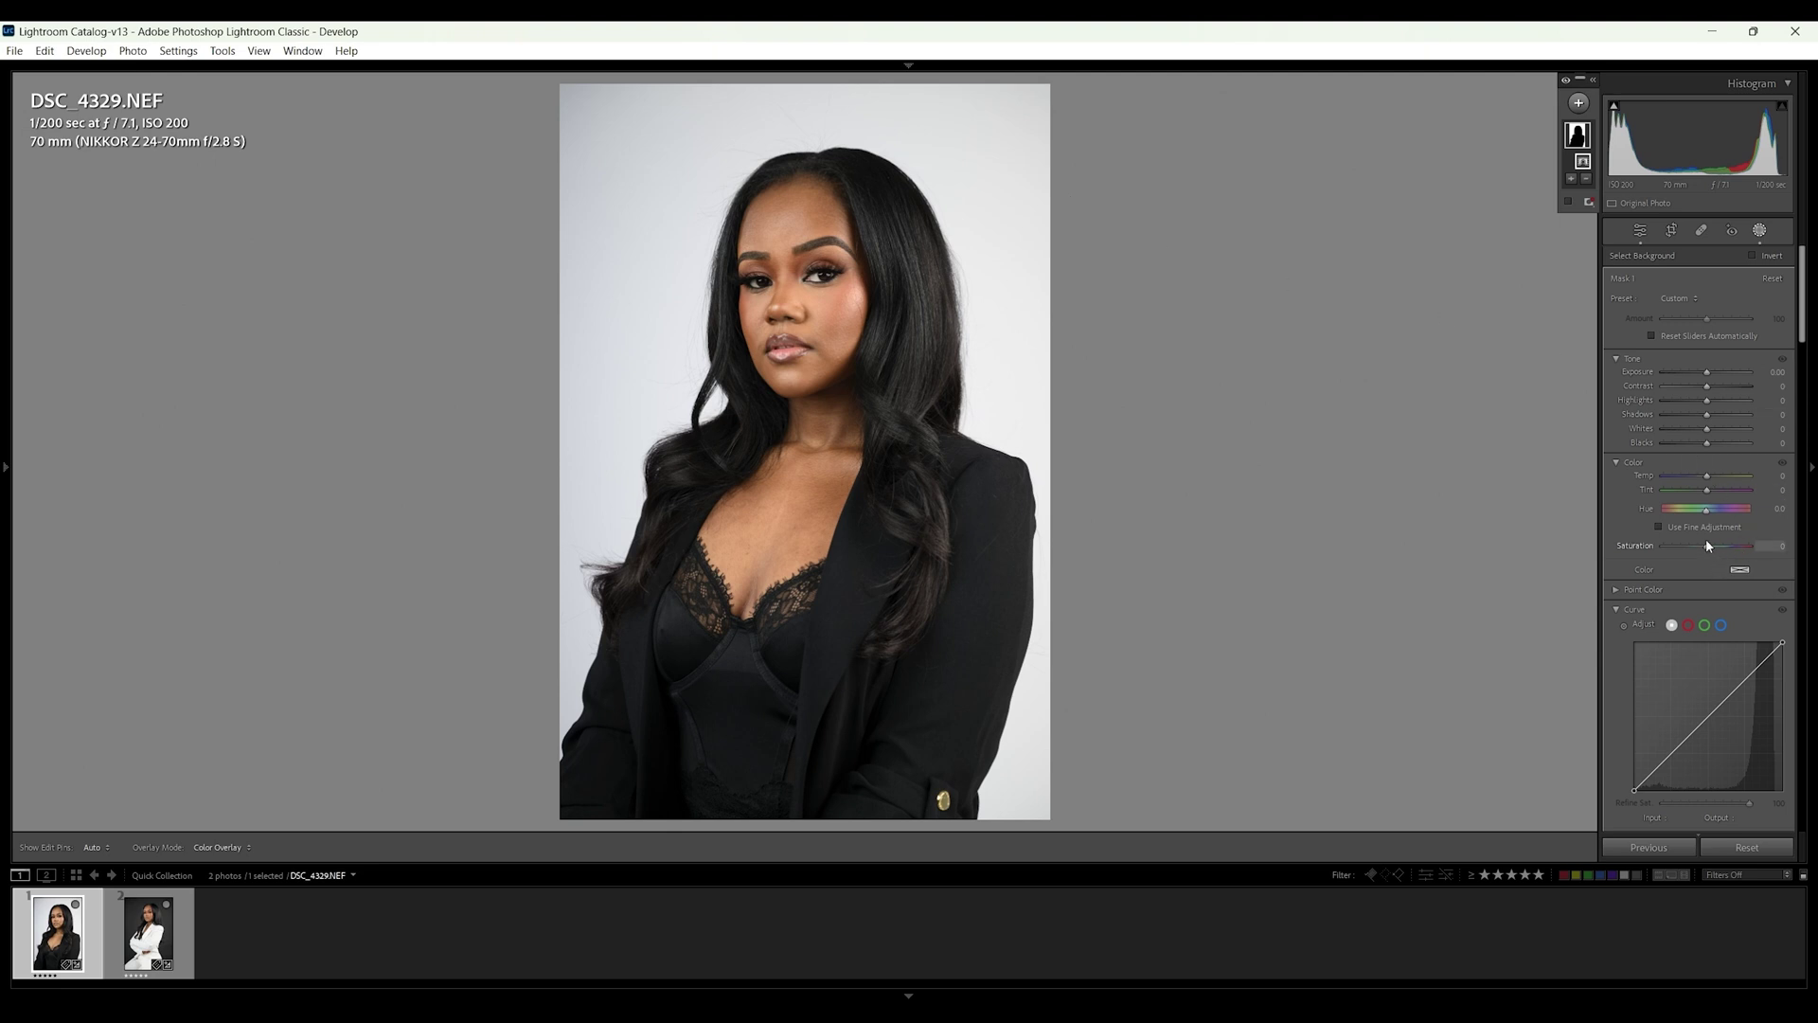
pyautogui.press('o')
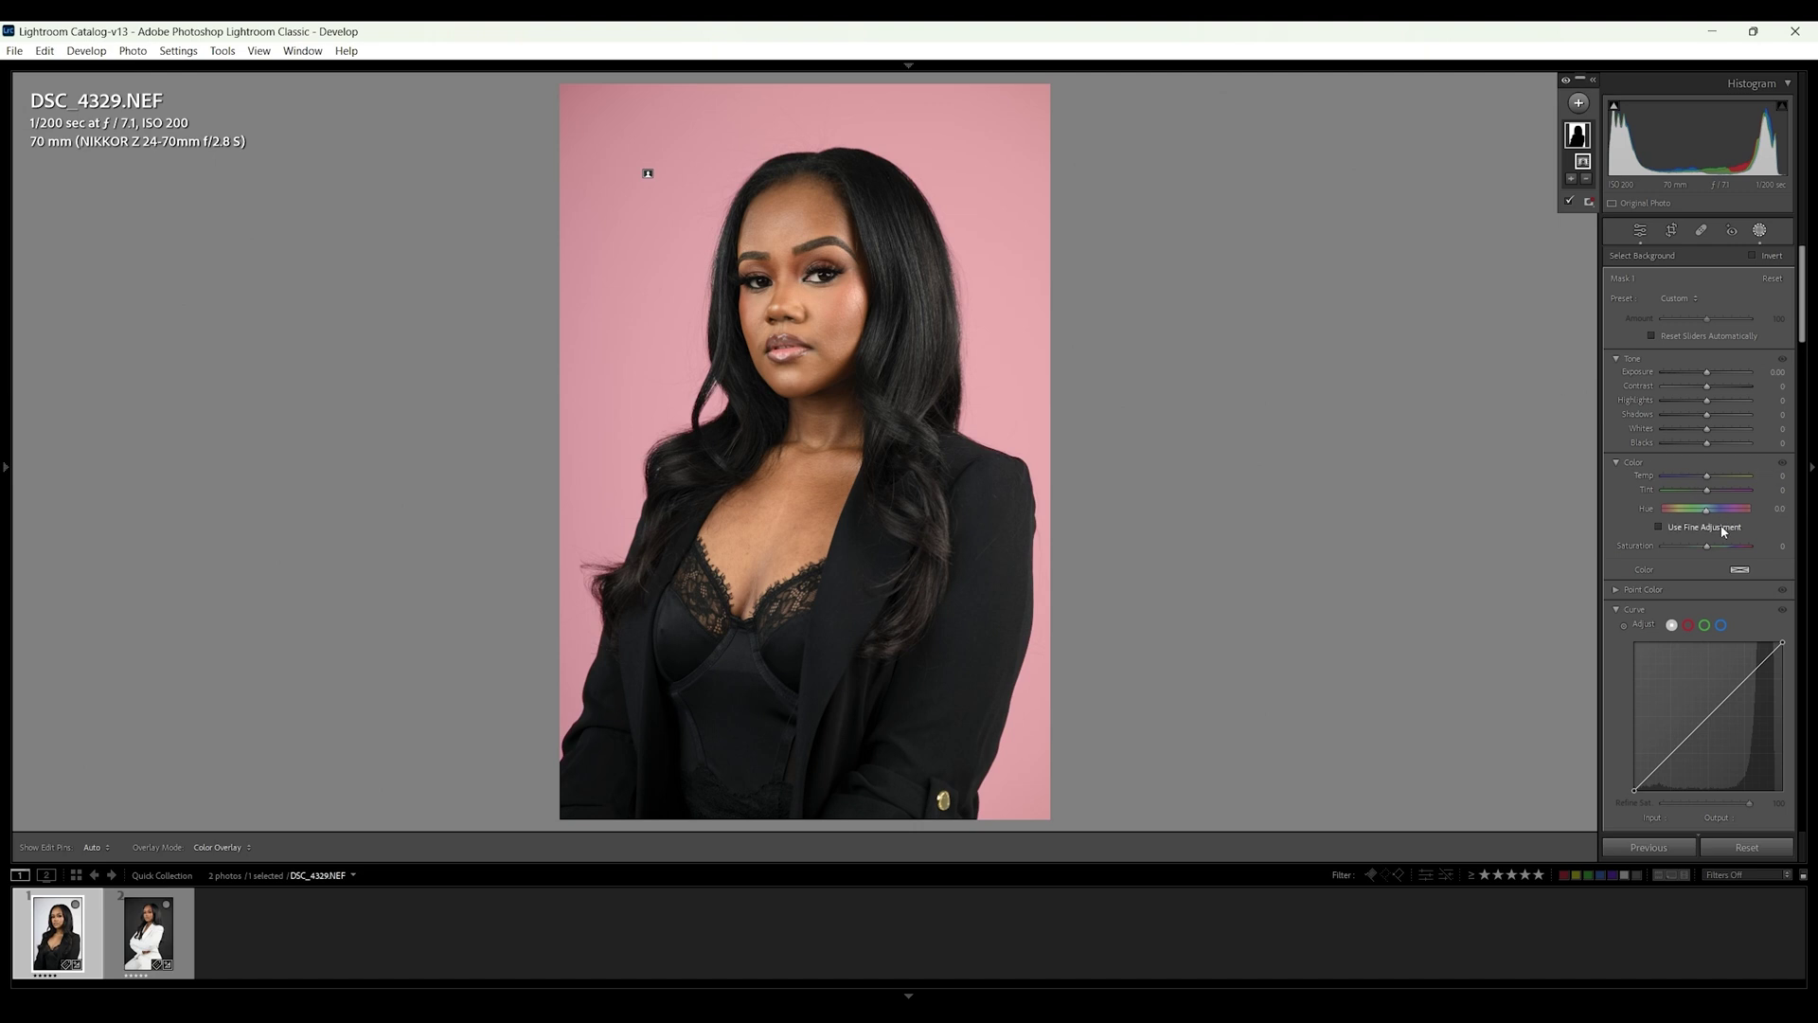
# Step: Reduce the background mask's saturation to -50 and raise its exposure to 0.50
pyautogui.moveTo(1707, 548); pyautogui.dragTo(1798, 560)
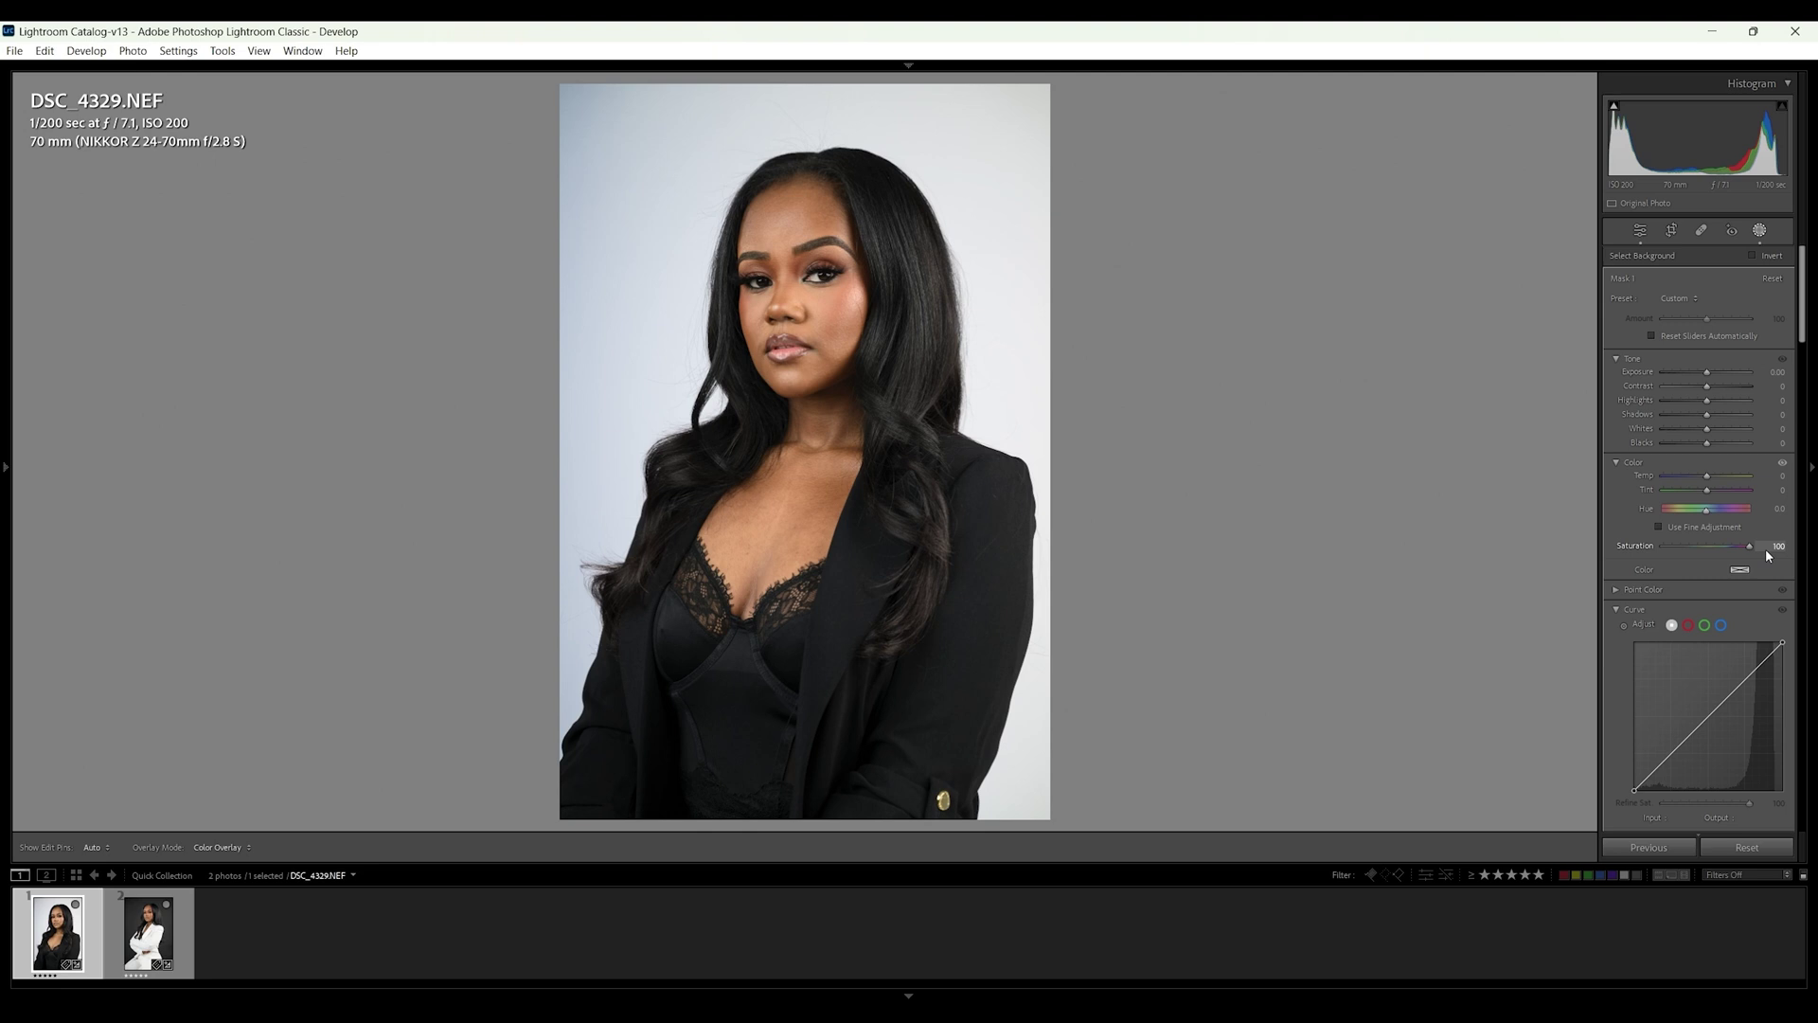
pyautogui.moveTo(1752, 551); pyautogui.dragTo(1655, 551)
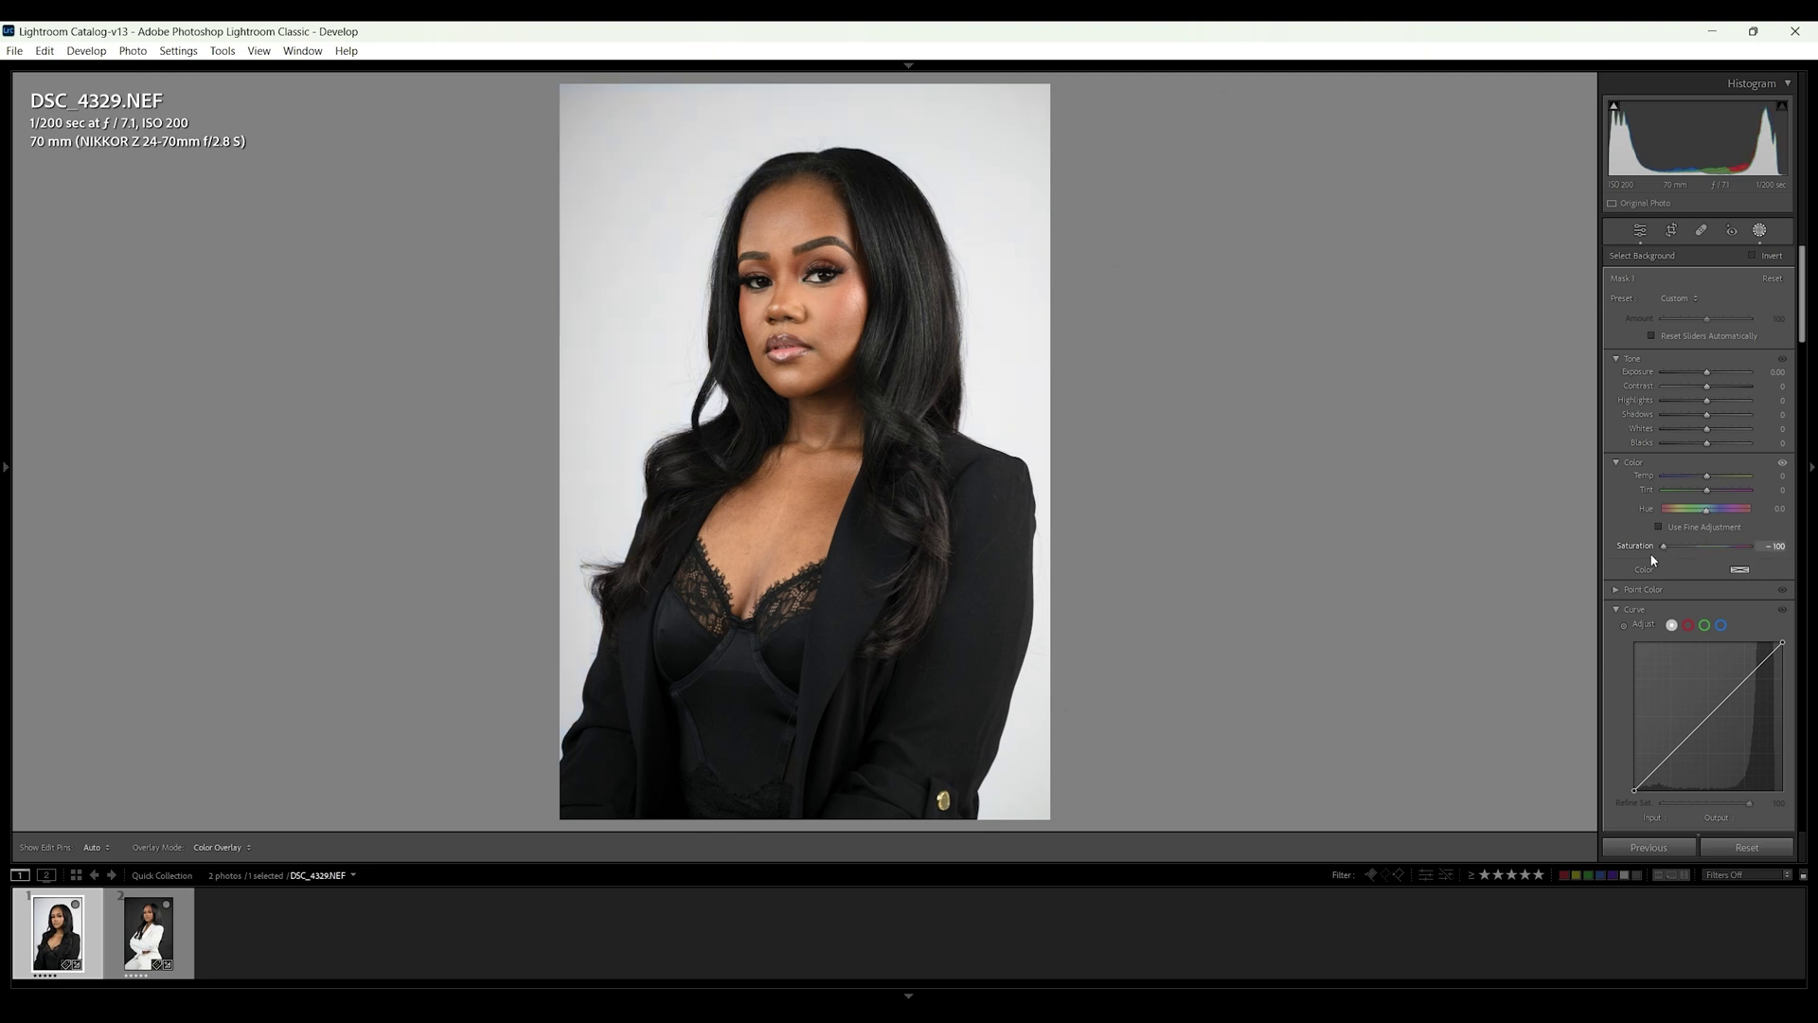
pyautogui.moveTo(1687, 547); pyautogui.dragTo(1685, 547)
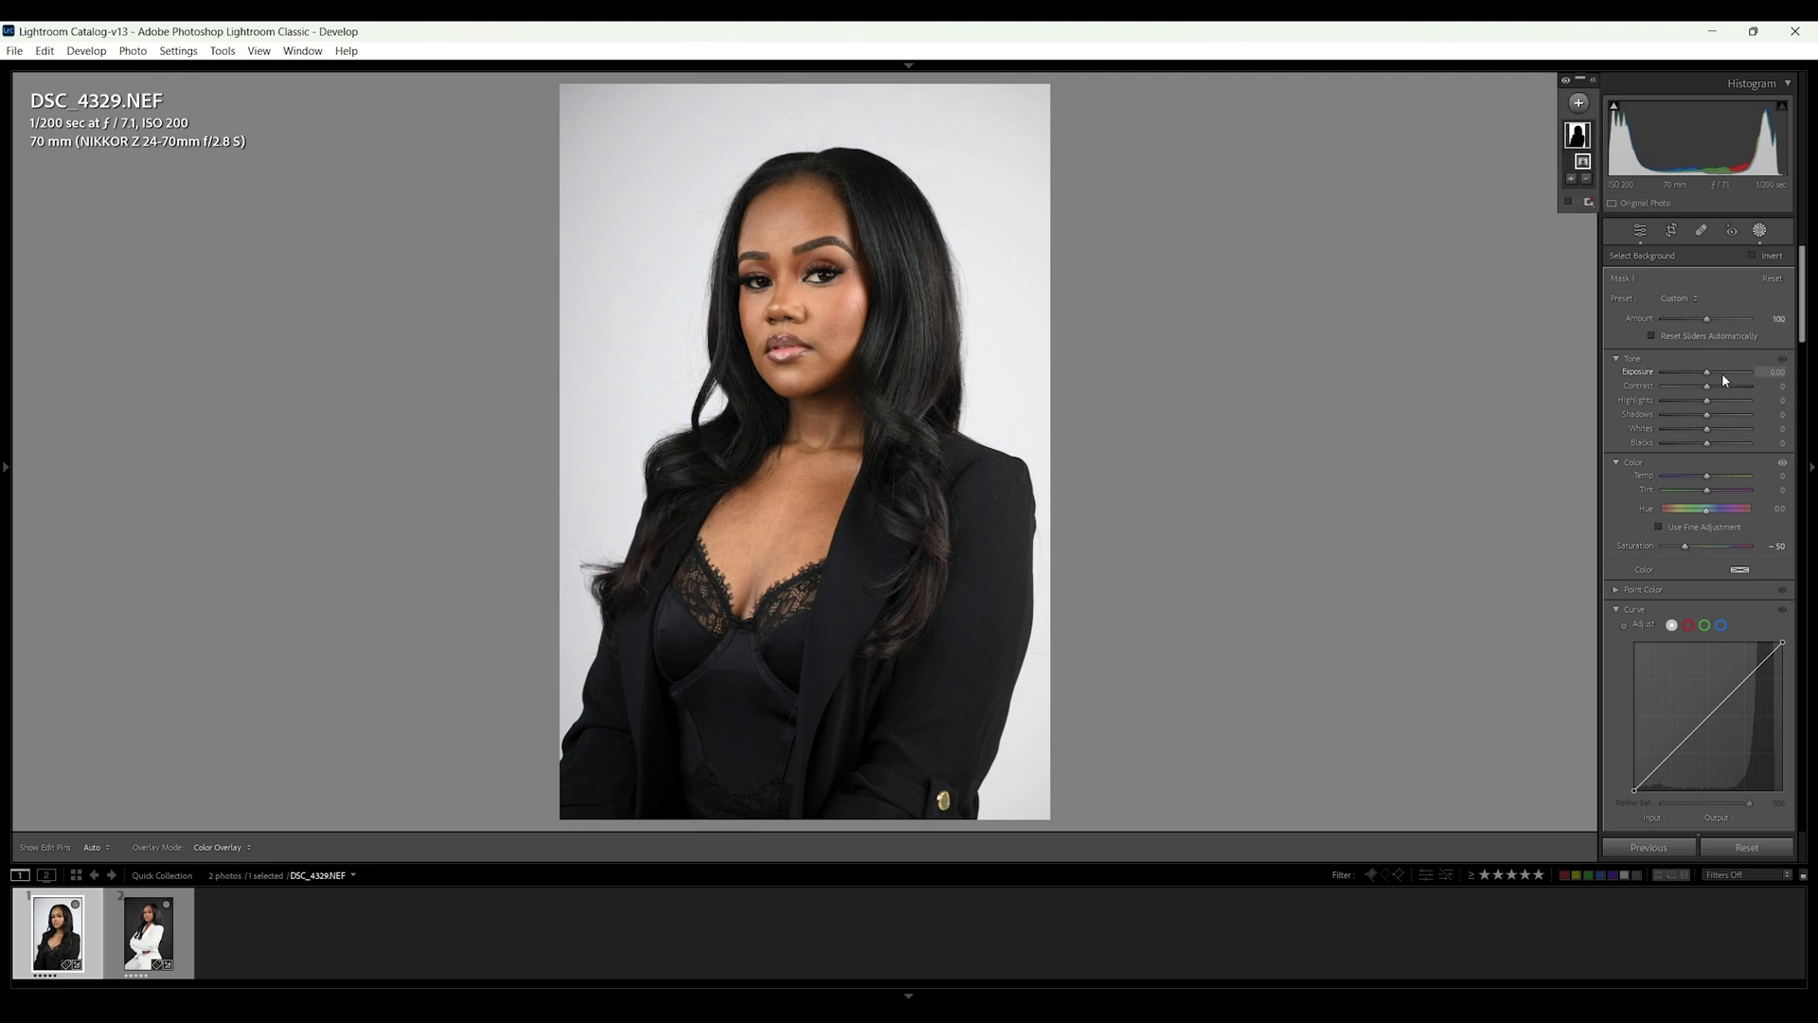
pyautogui.moveTo(1707, 379); pyautogui.dragTo(1712, 377)
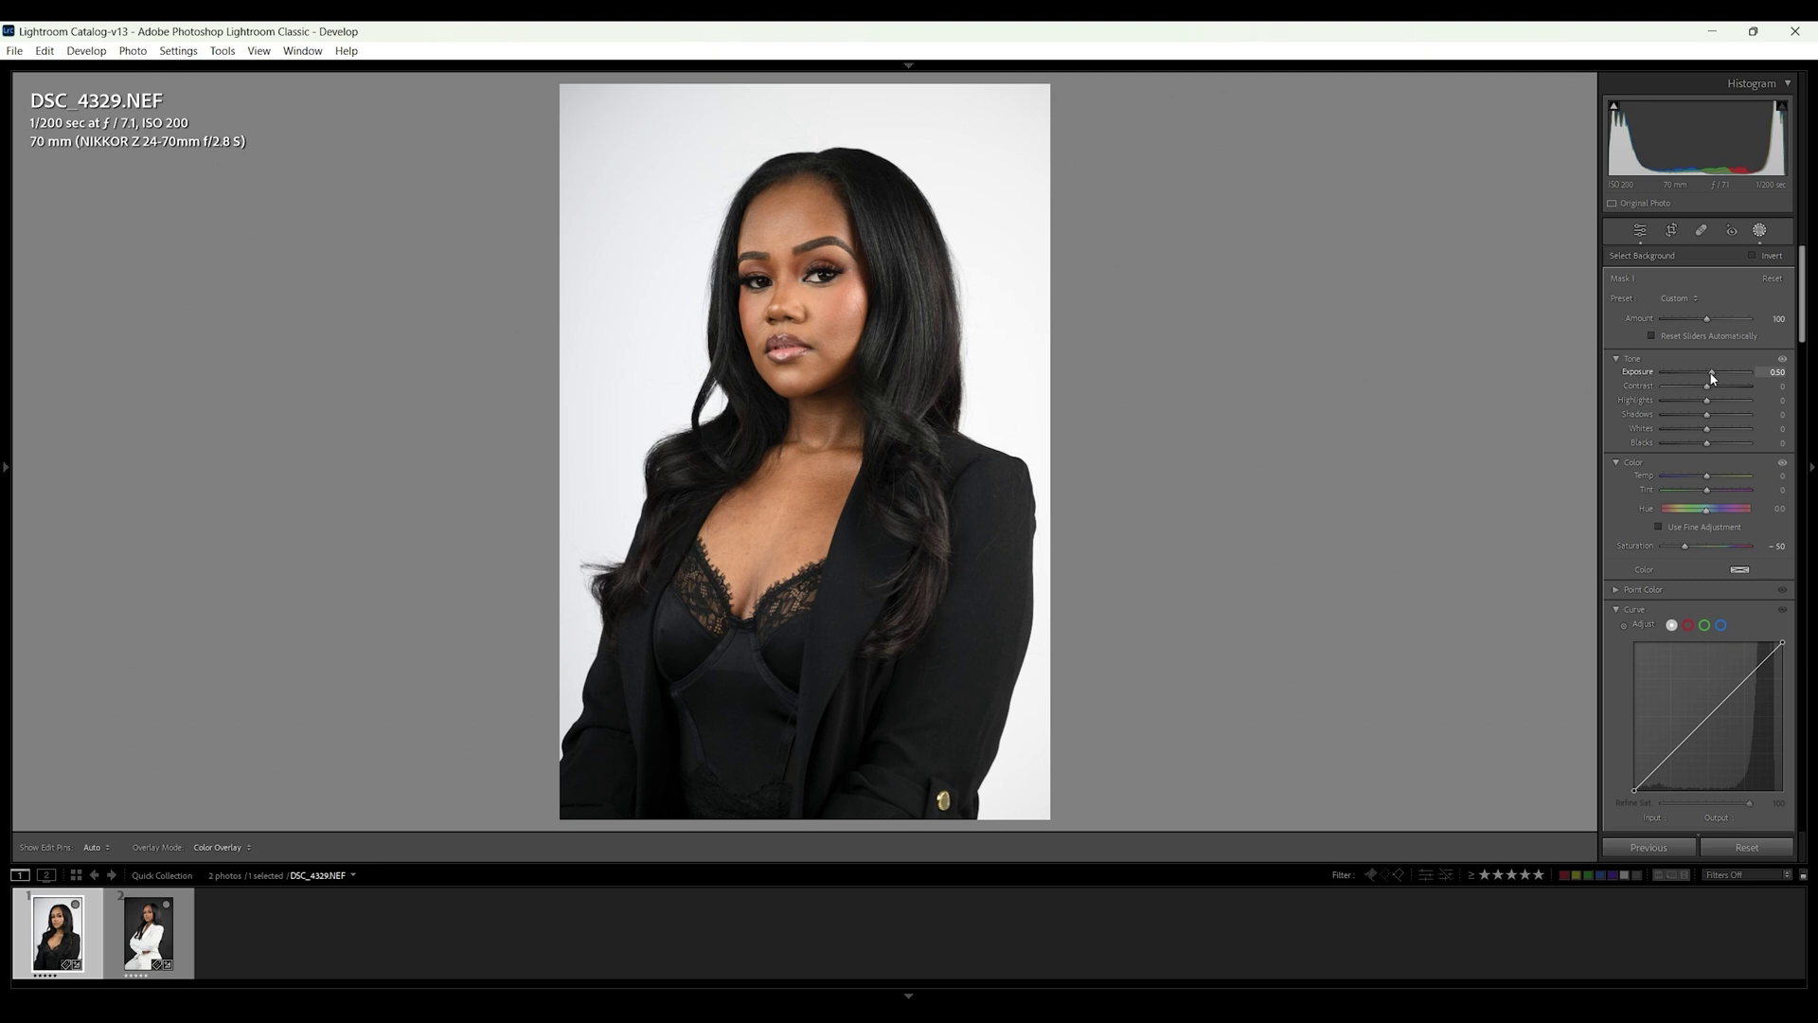
# Step: Raise the background mask's highlights to 32 and shadows to about 39, and compare the photo with and without the mask
pyautogui.moveTo(1707, 416); pyautogui.dragTo(1799, 419)
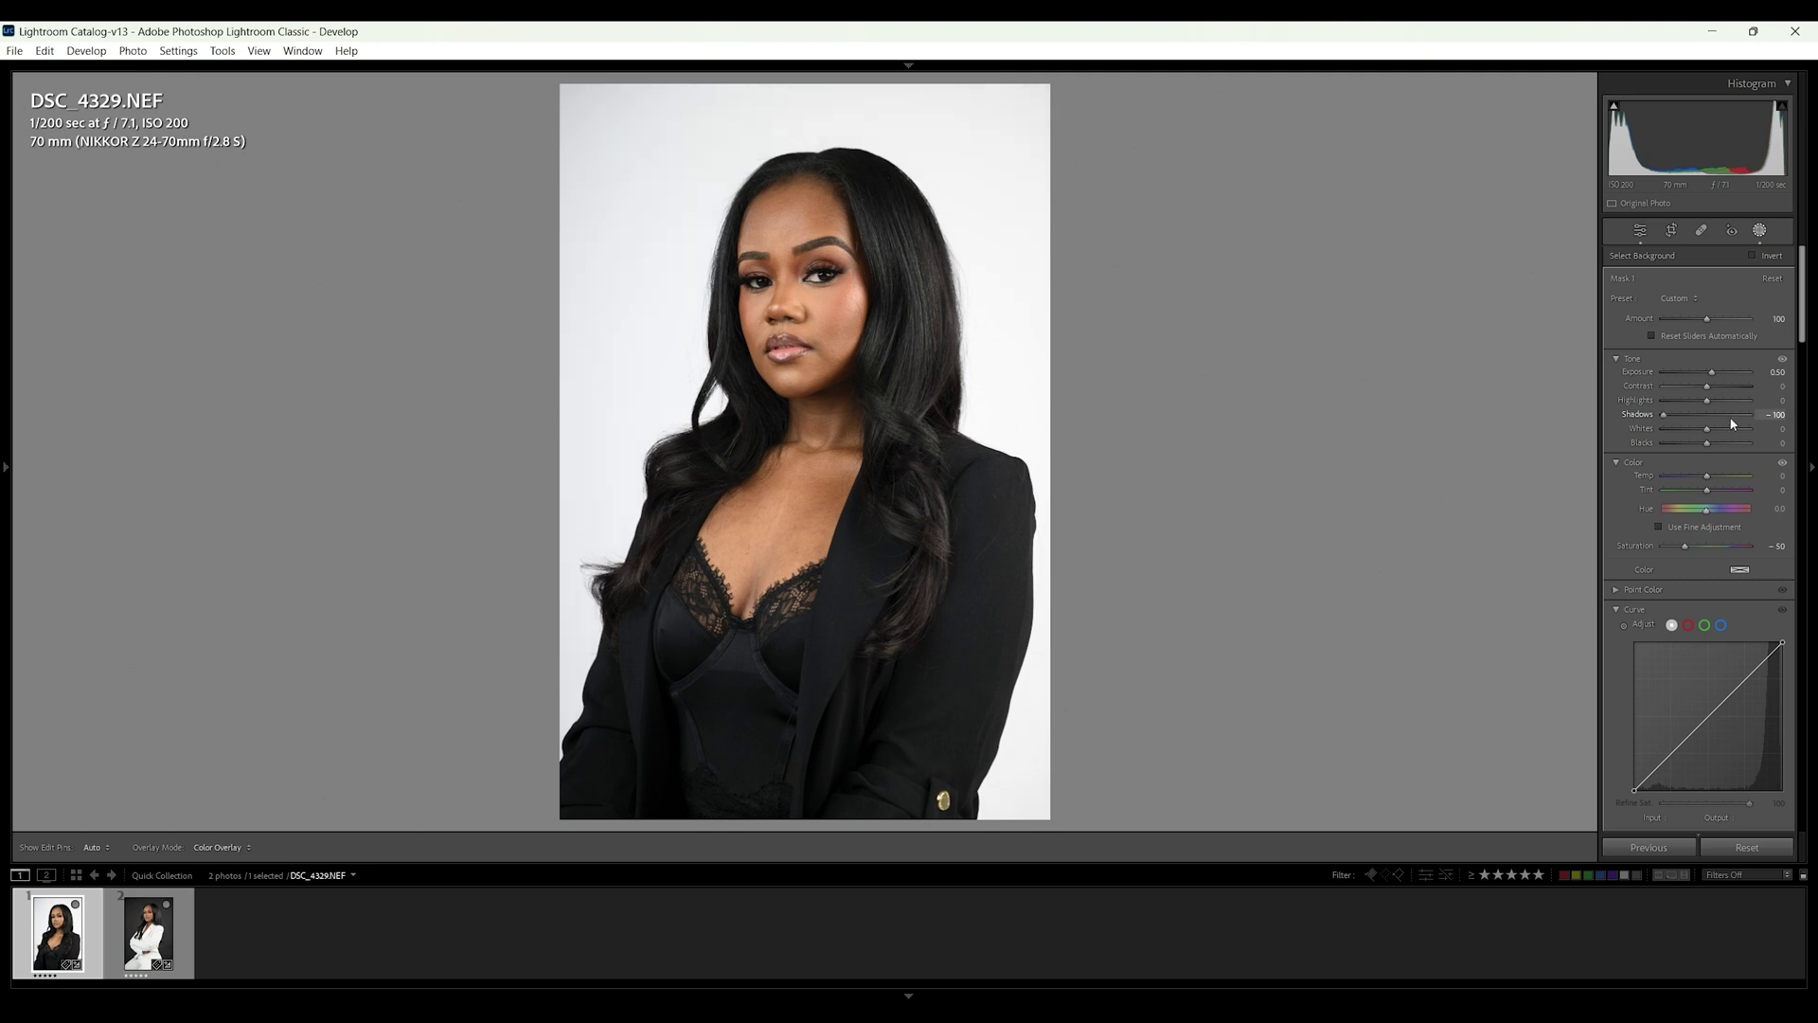
pyautogui.moveTo(1732, 424)
pyautogui.mouseDown()
pyautogui.moveTo(1701, 424)
pyautogui.moveTo(1718, 404)
pyautogui.mouseUp()
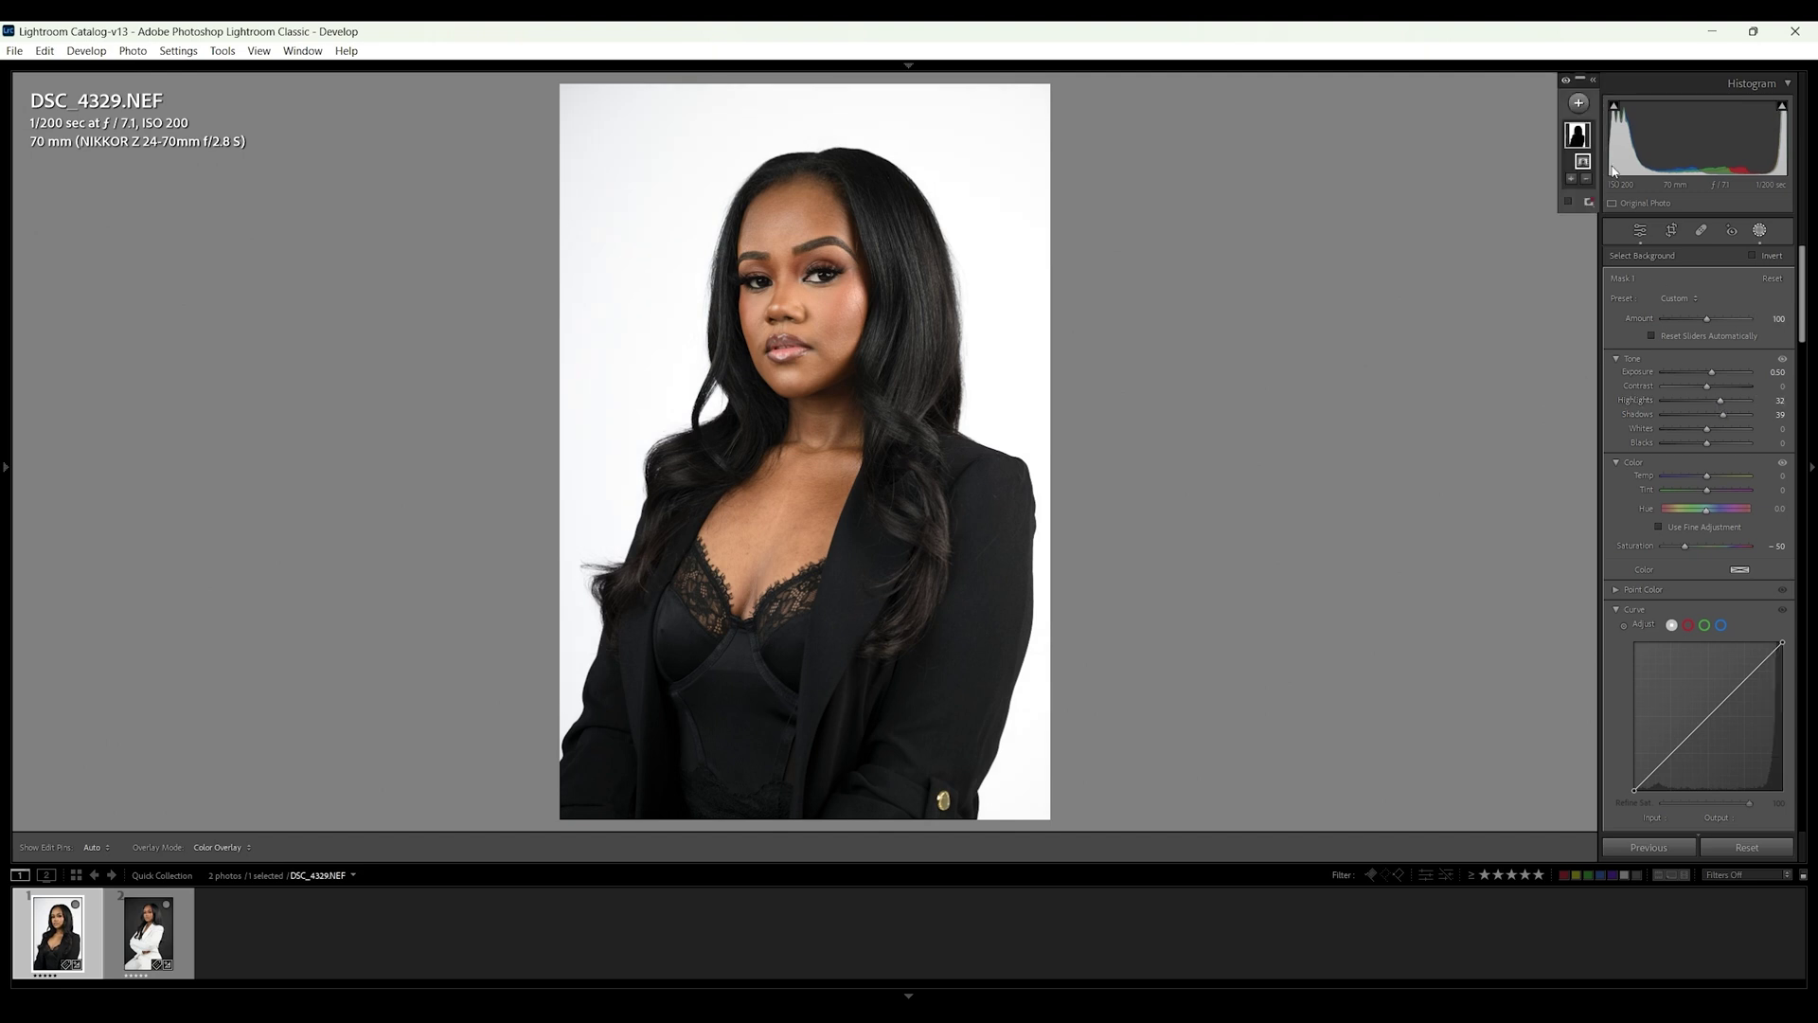
pyautogui.click(1565, 83)
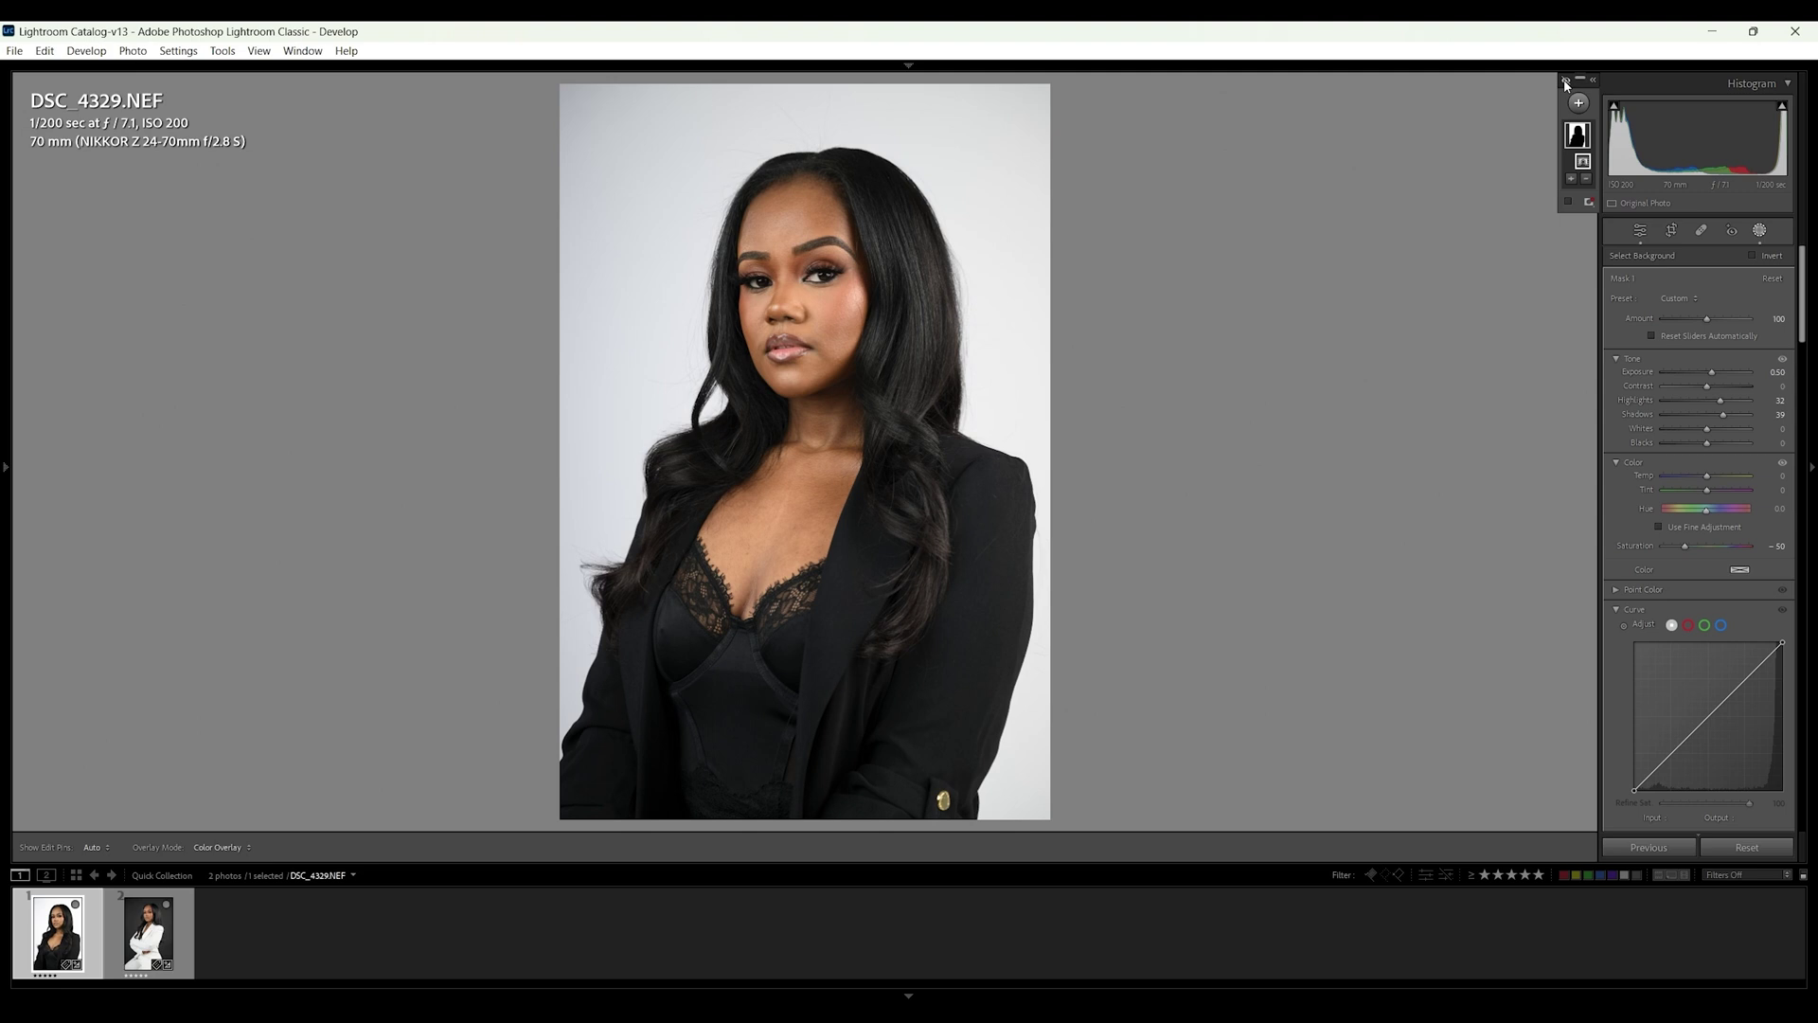
pyautogui.click(1565, 84)
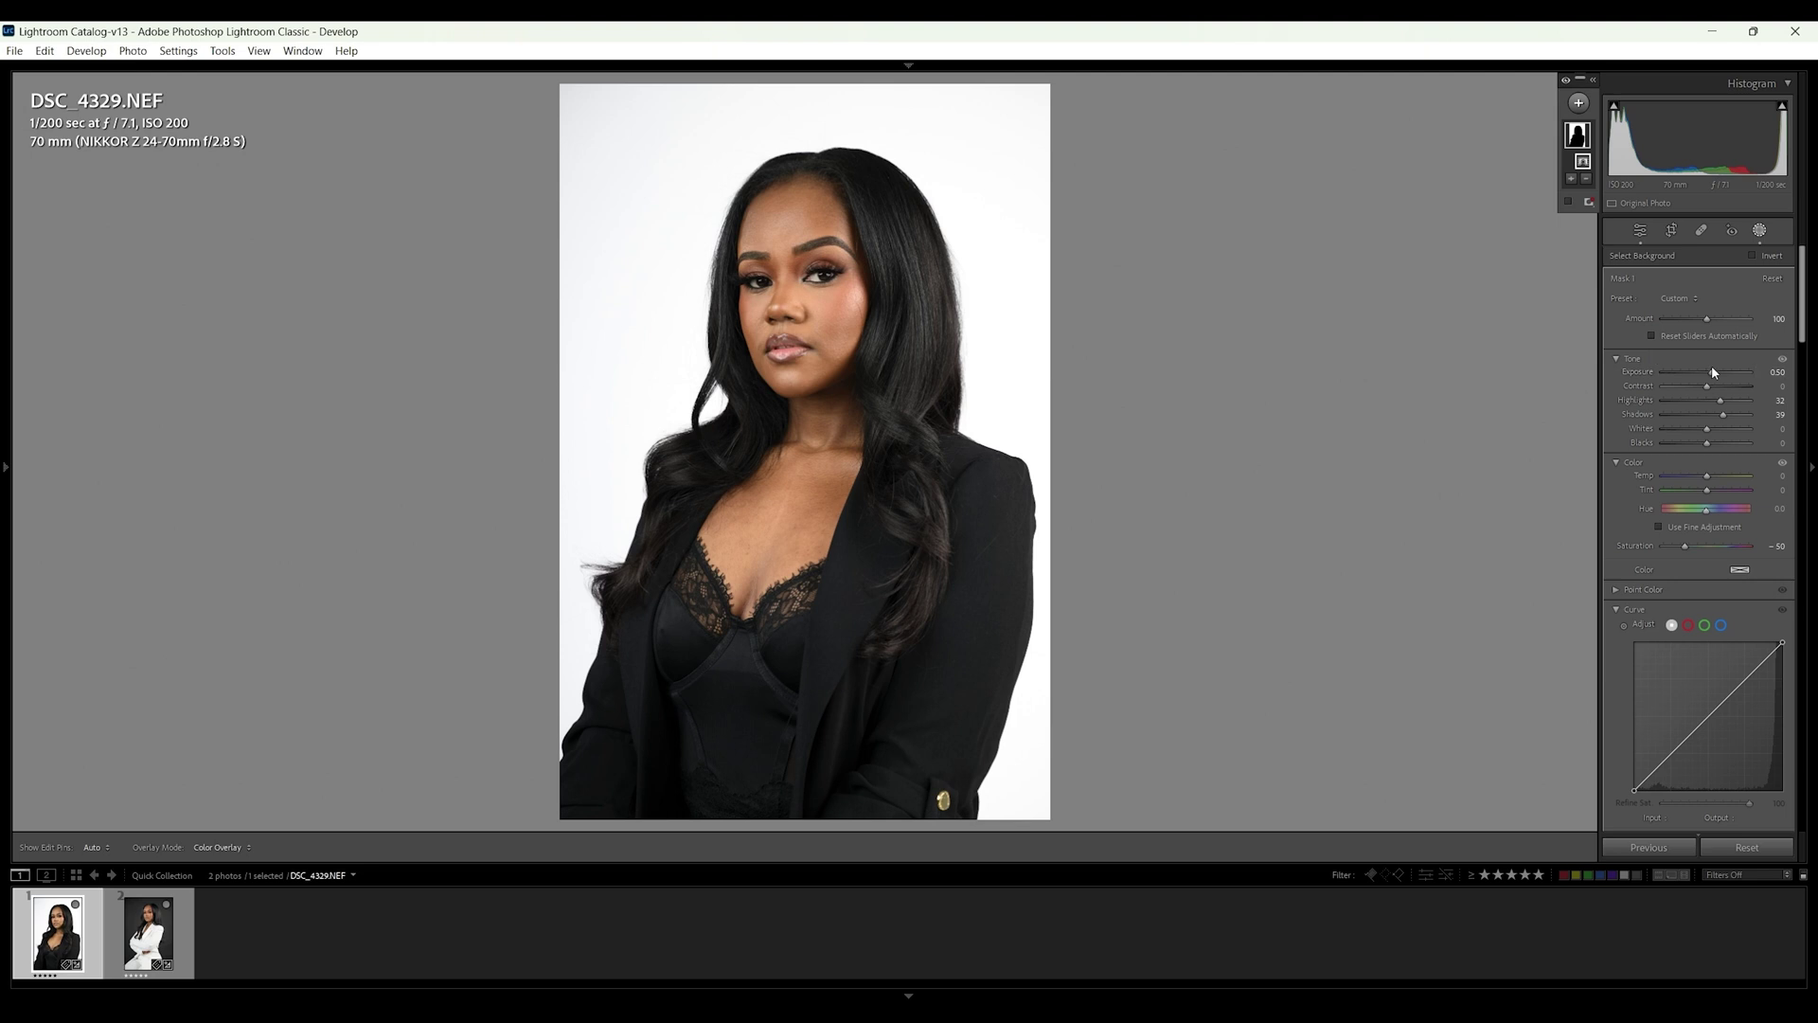
# Step: Test very bright and dark backgrounds, set the mask's saturation to -67 and exposure to 0.96, and leave masking
pyautogui.moveTo(1711, 371); pyautogui.dragTo(1750, 372)
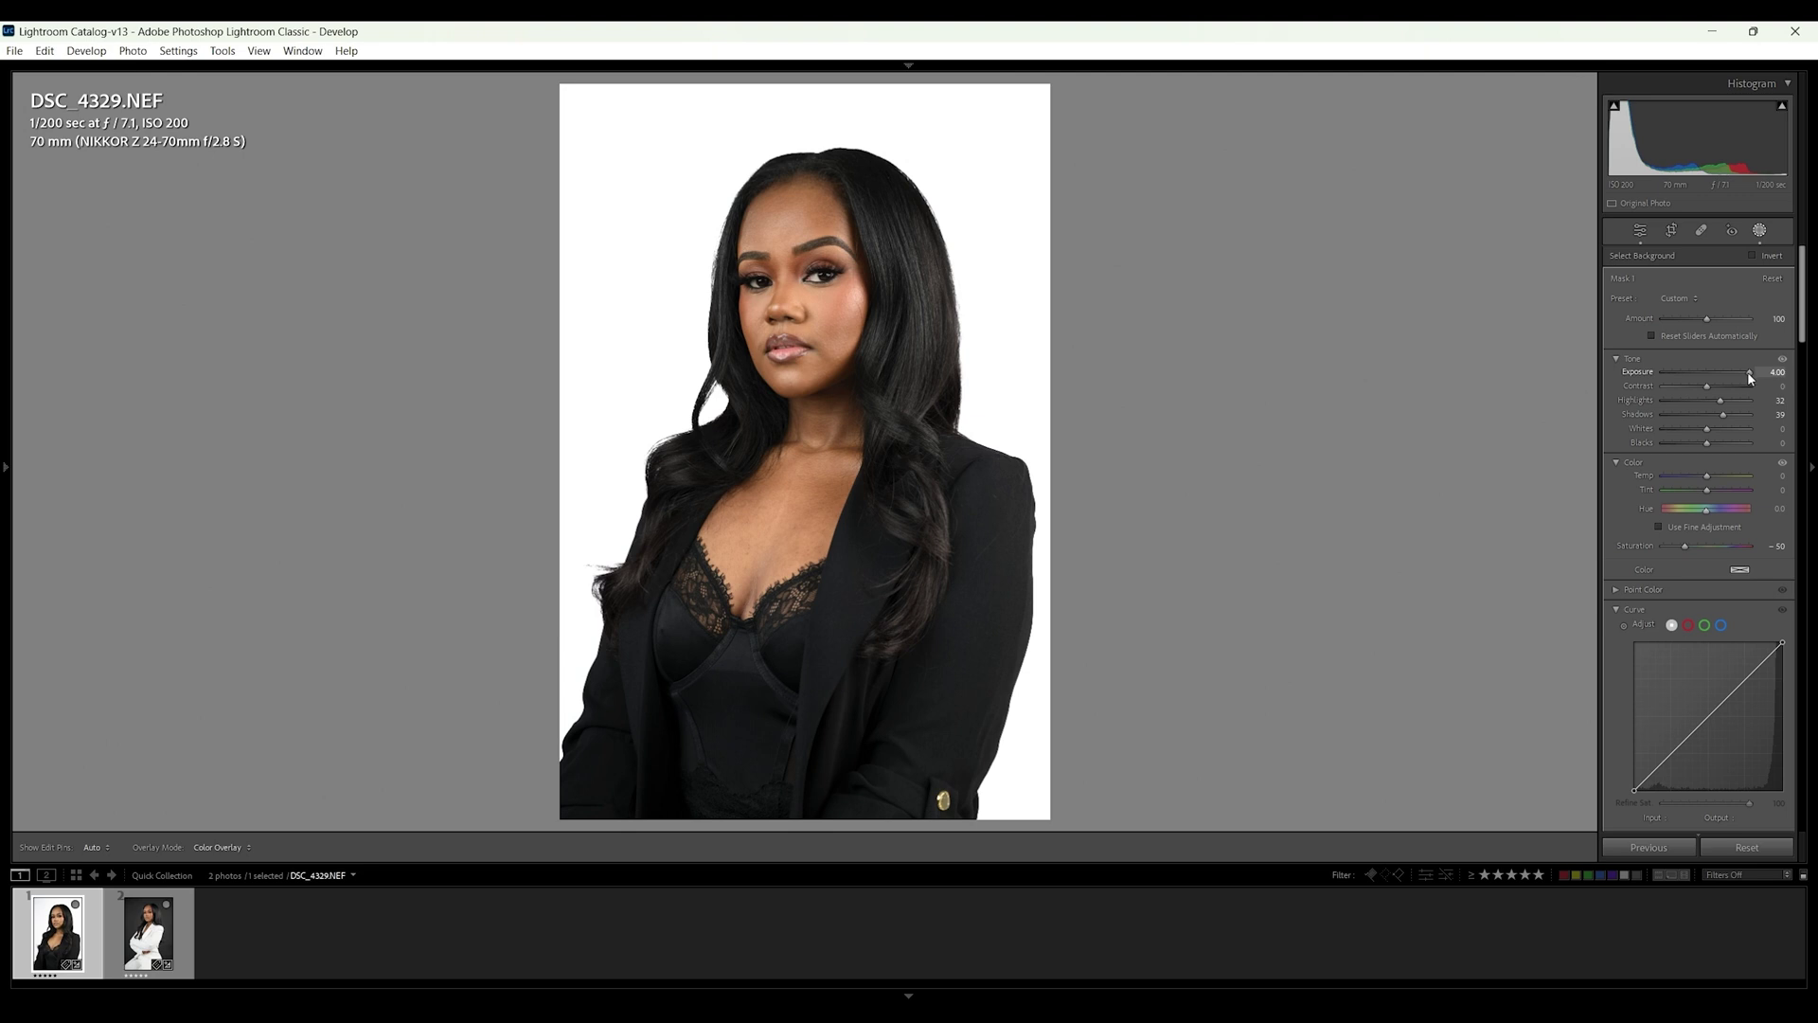
pyautogui.moveTo(1748, 373); pyautogui.dragTo(1679, 377)
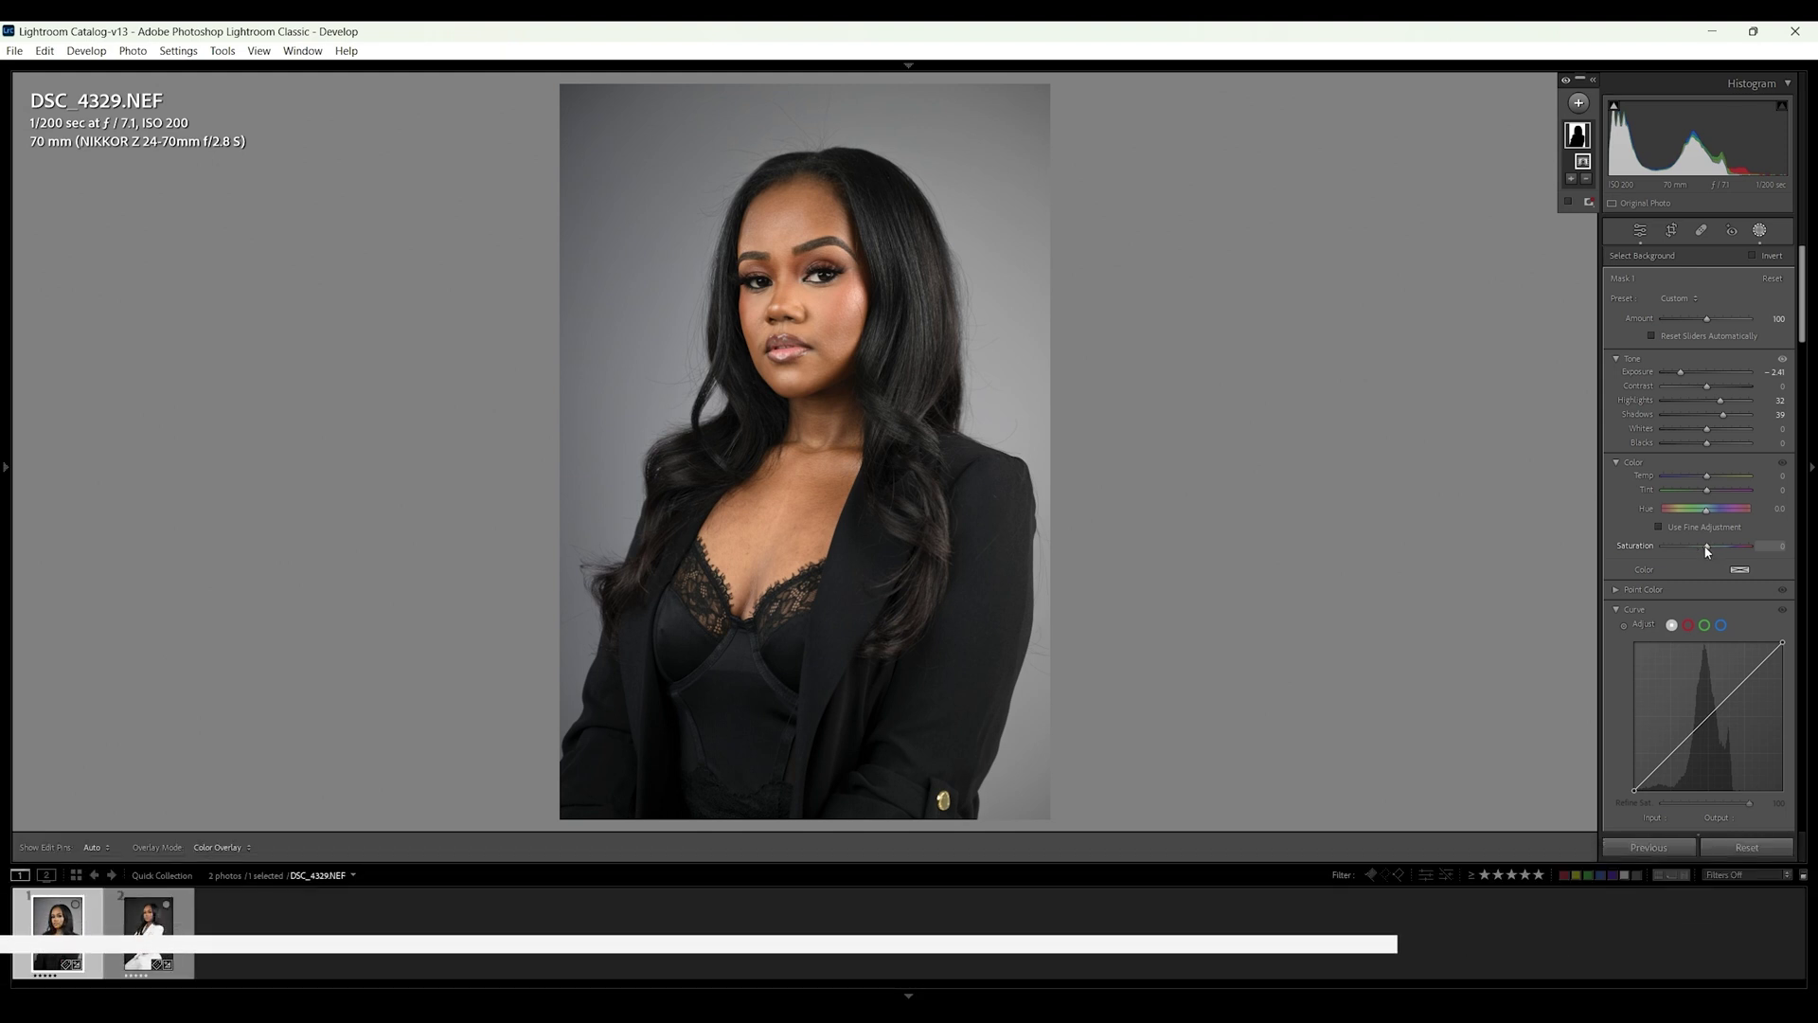
pyautogui.moveTo(1707, 549)
pyautogui.mouseDown()
pyautogui.moveTo(1648, 552)
pyautogui.moveTo(1678, 547)
pyautogui.mouseUp()
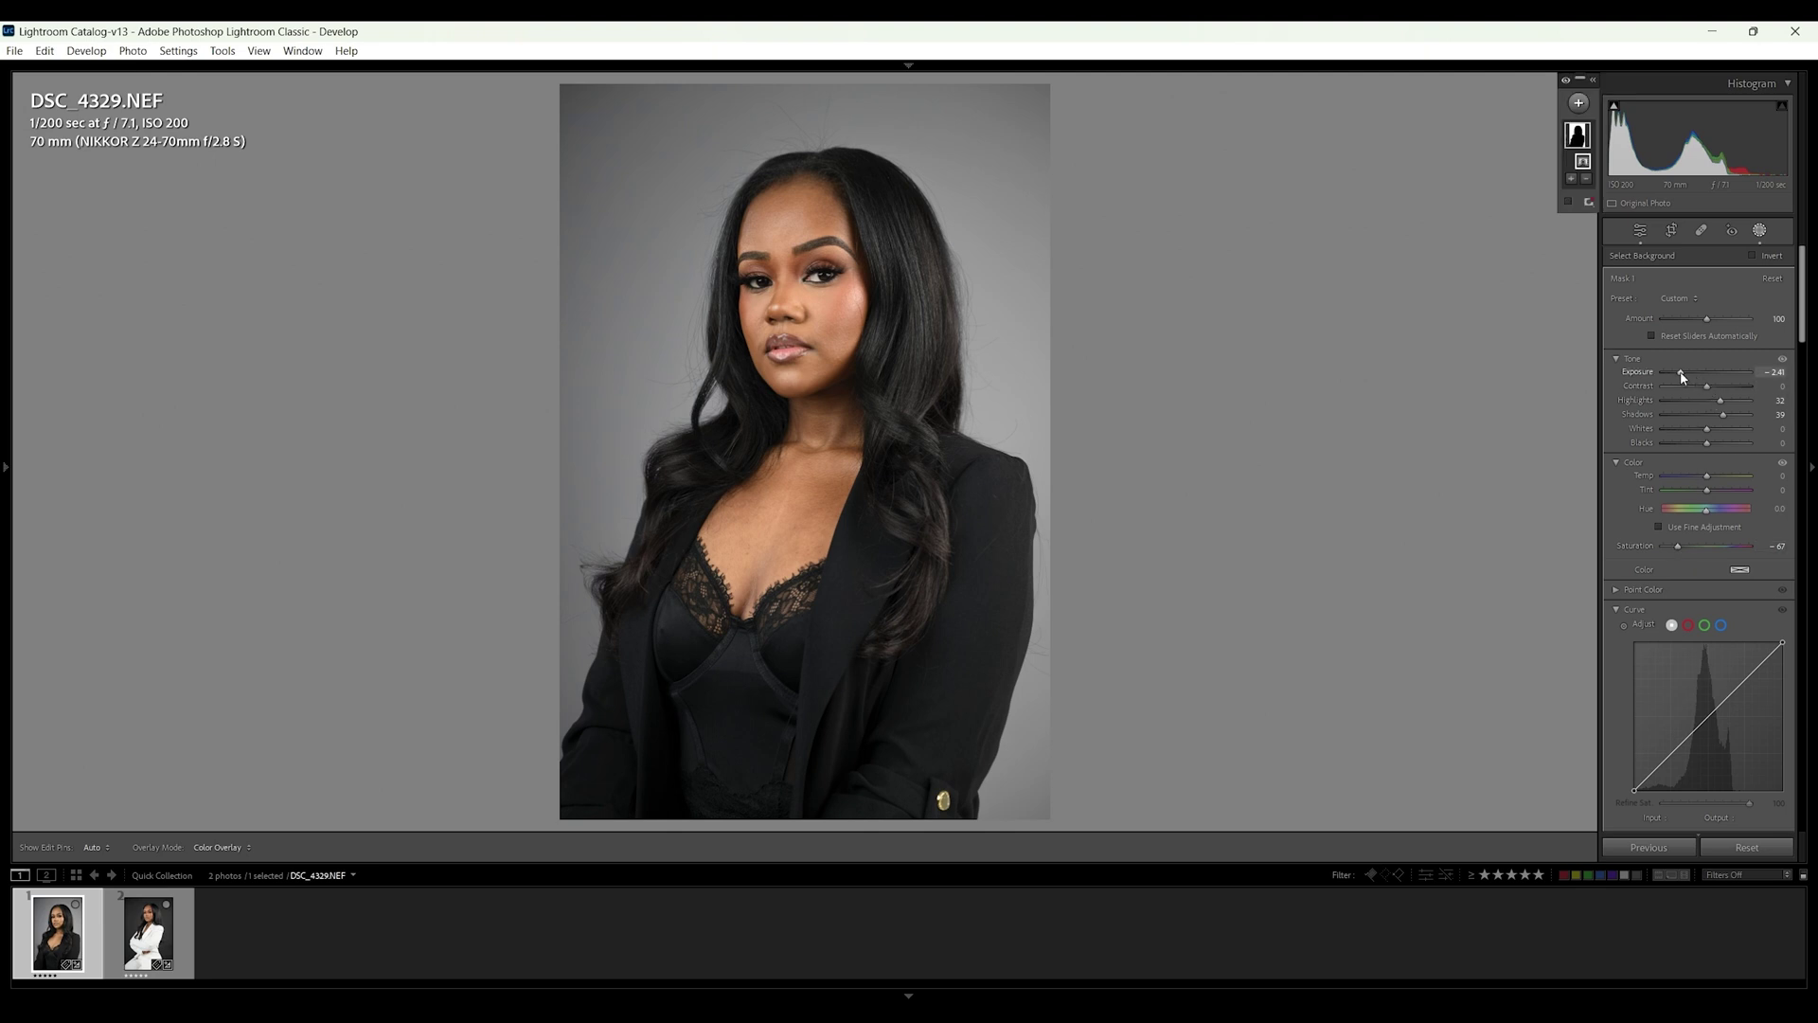
pyautogui.moveTo(1680, 373); pyautogui.dragTo(1716, 375)
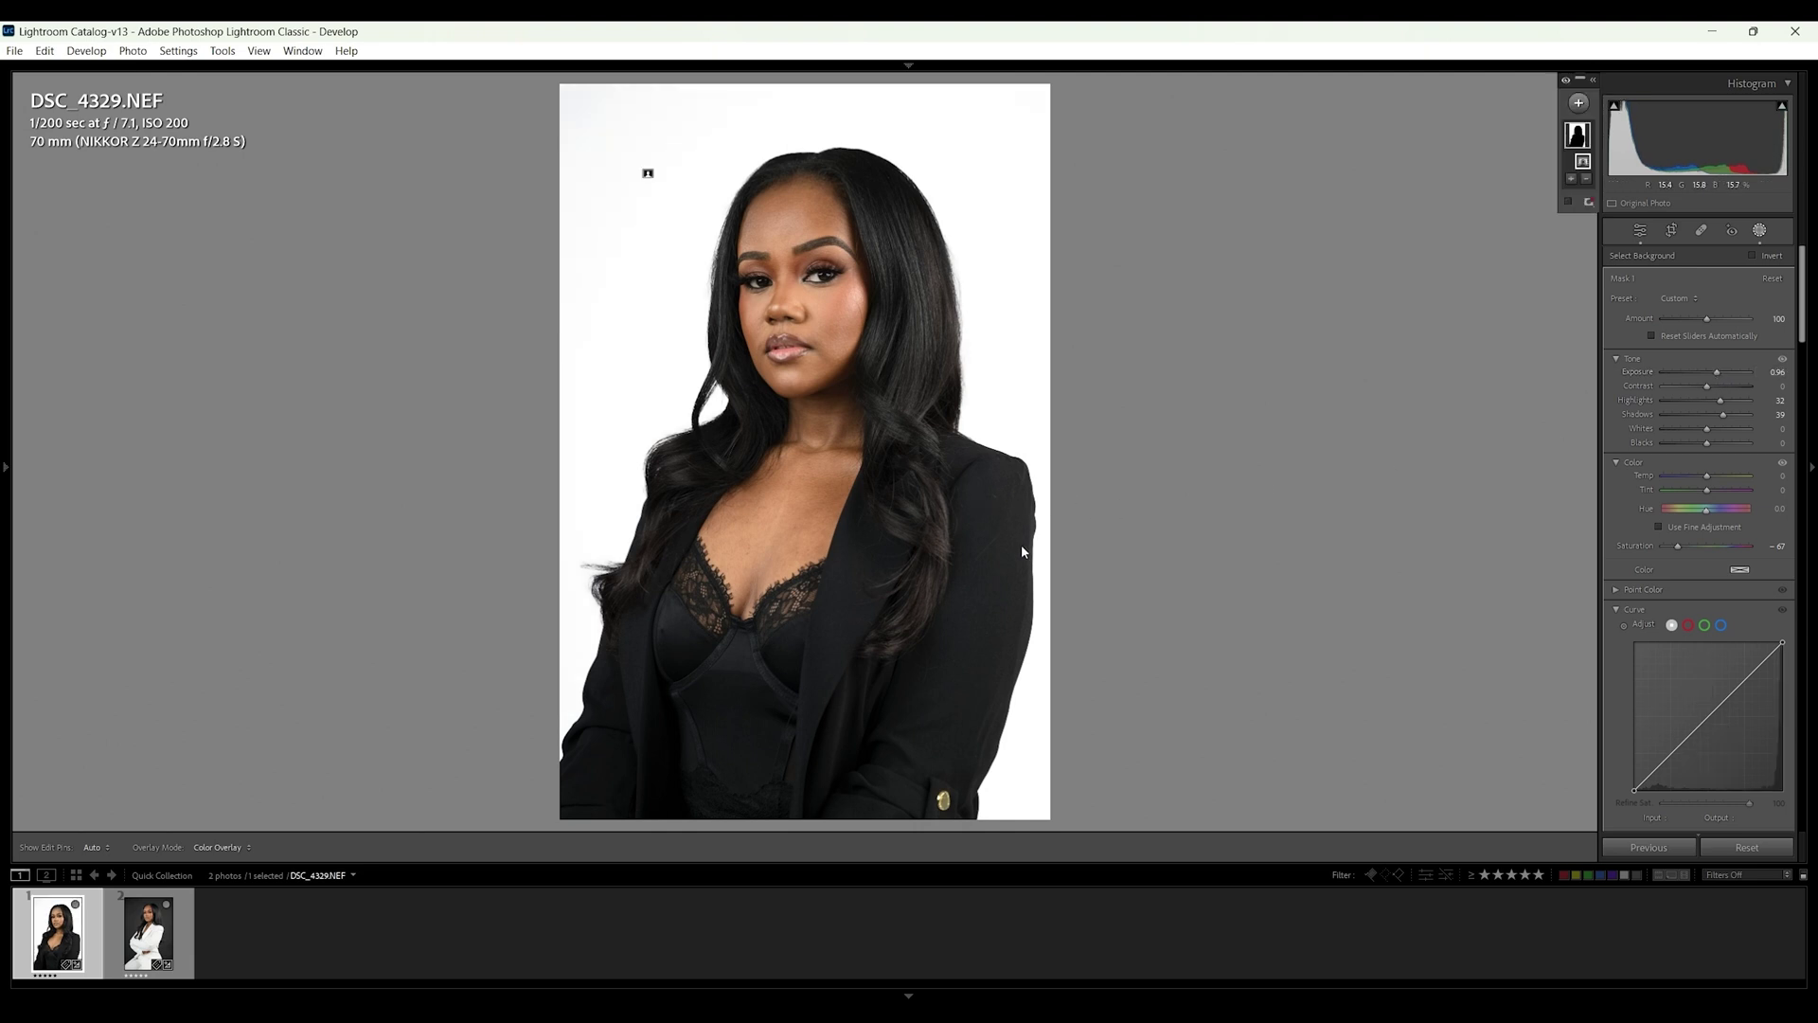
pyautogui.hotkey('shift', 'w')
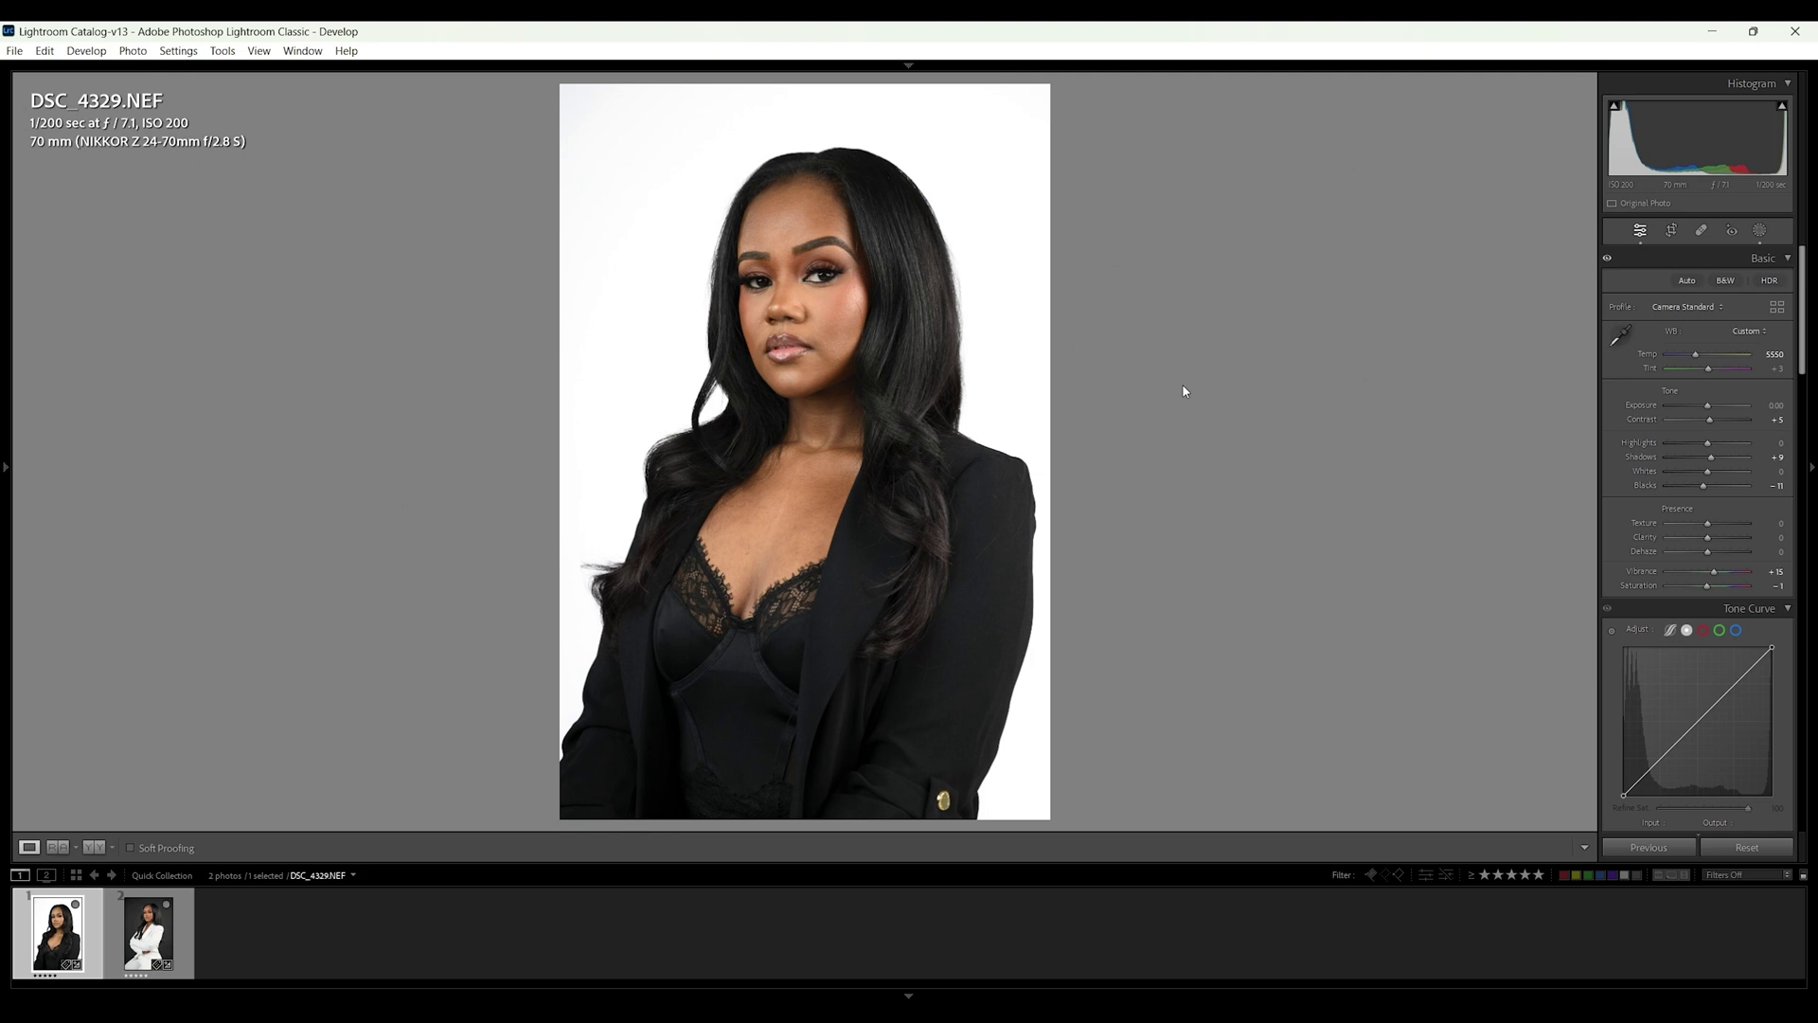
# Step: Switch to DSC_4486.NEF and create a mask that selects its dark background
pyautogui.click(149, 933)
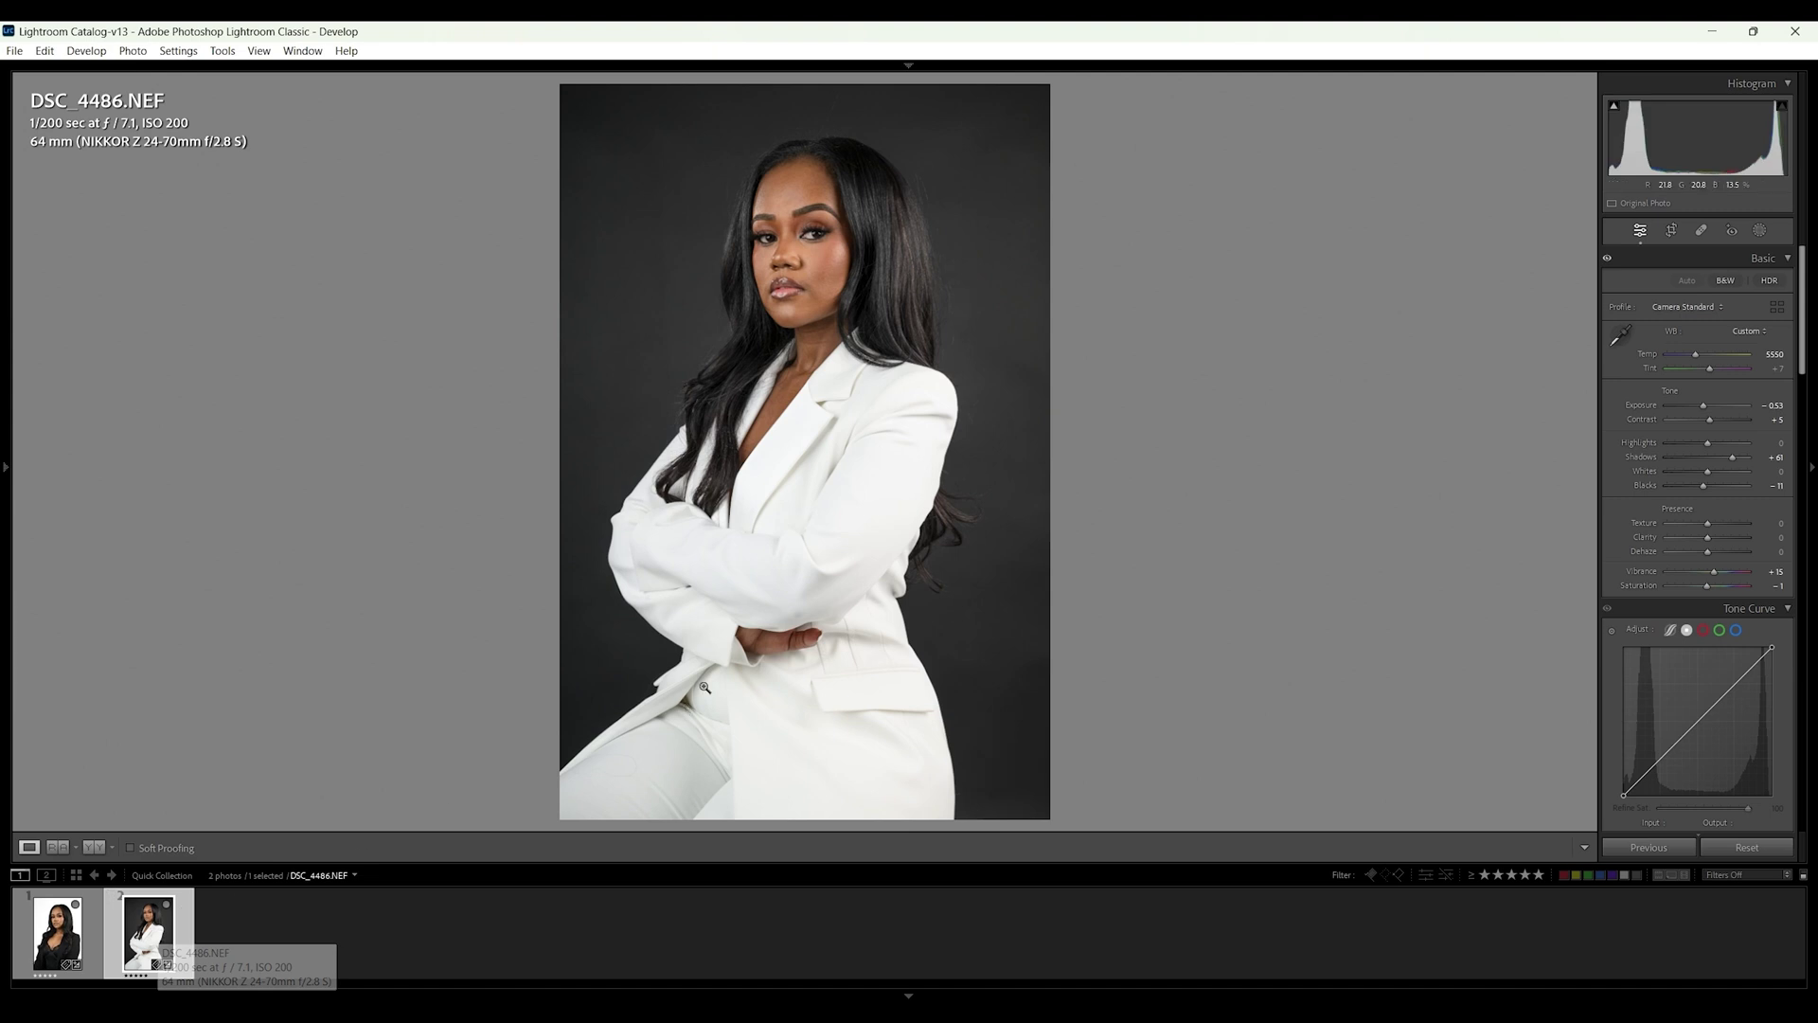
pyautogui.click(1766, 237)
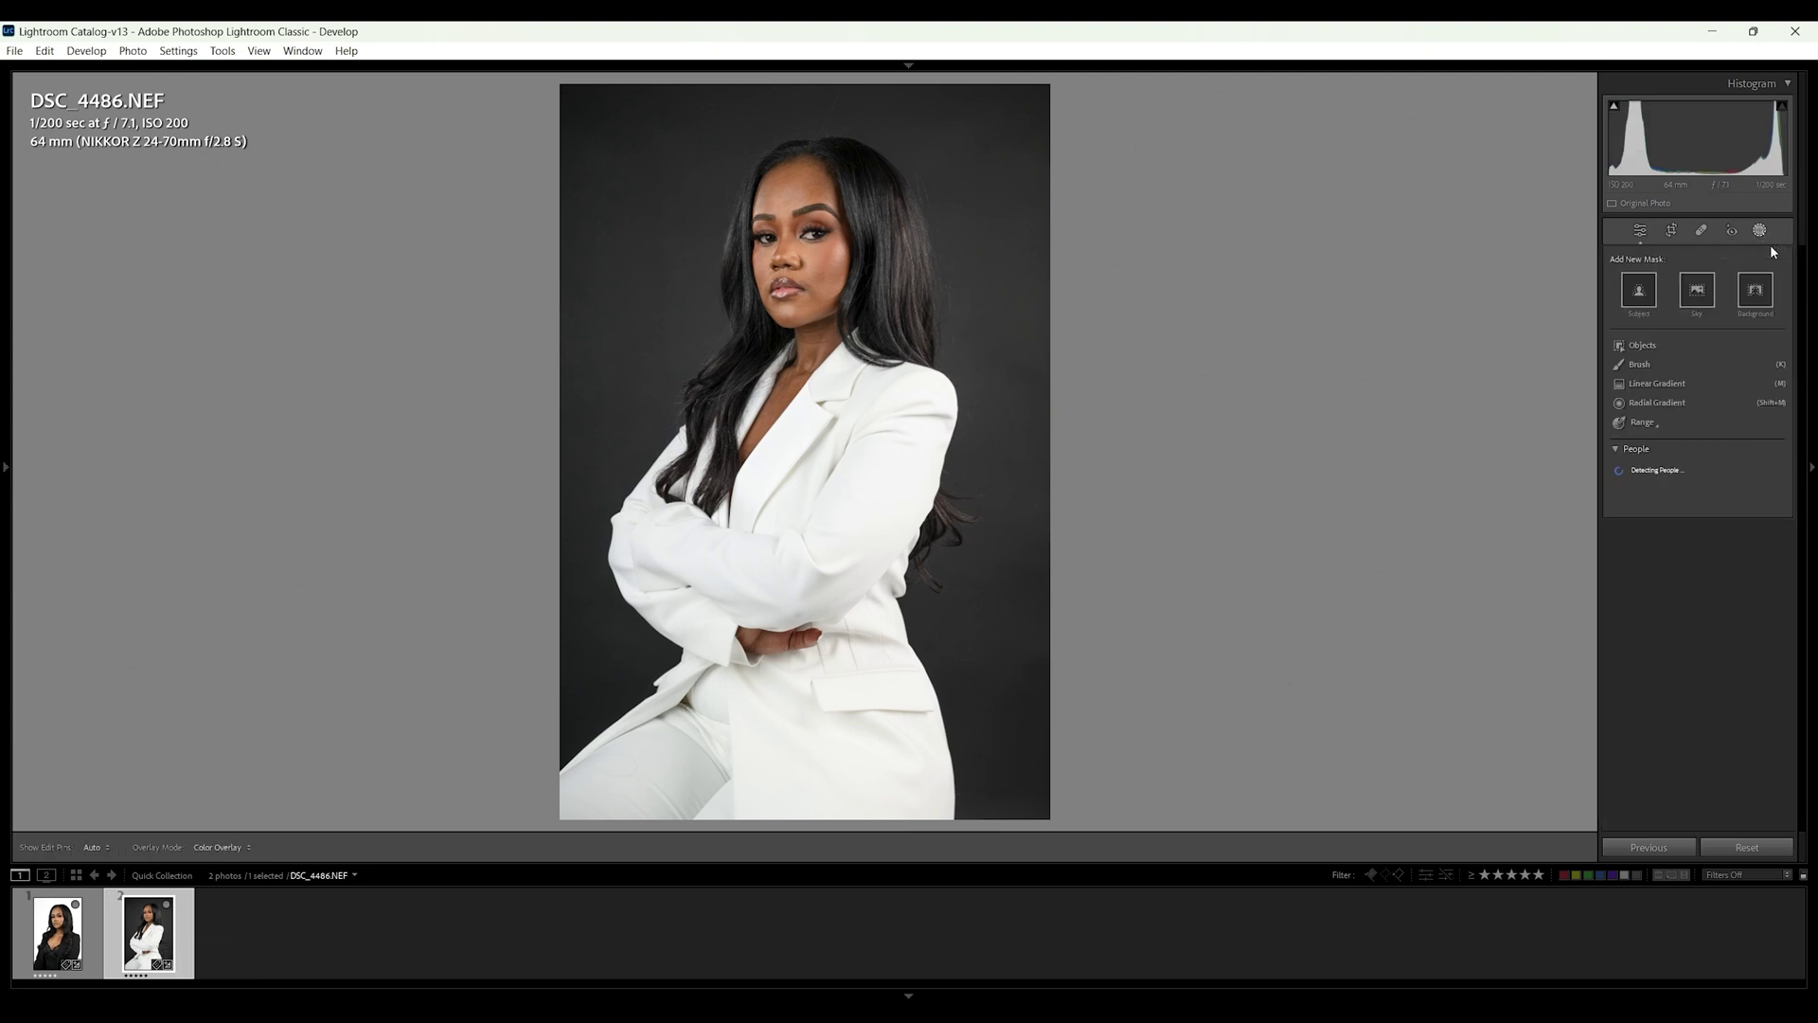
pyautogui.click(1759, 297)
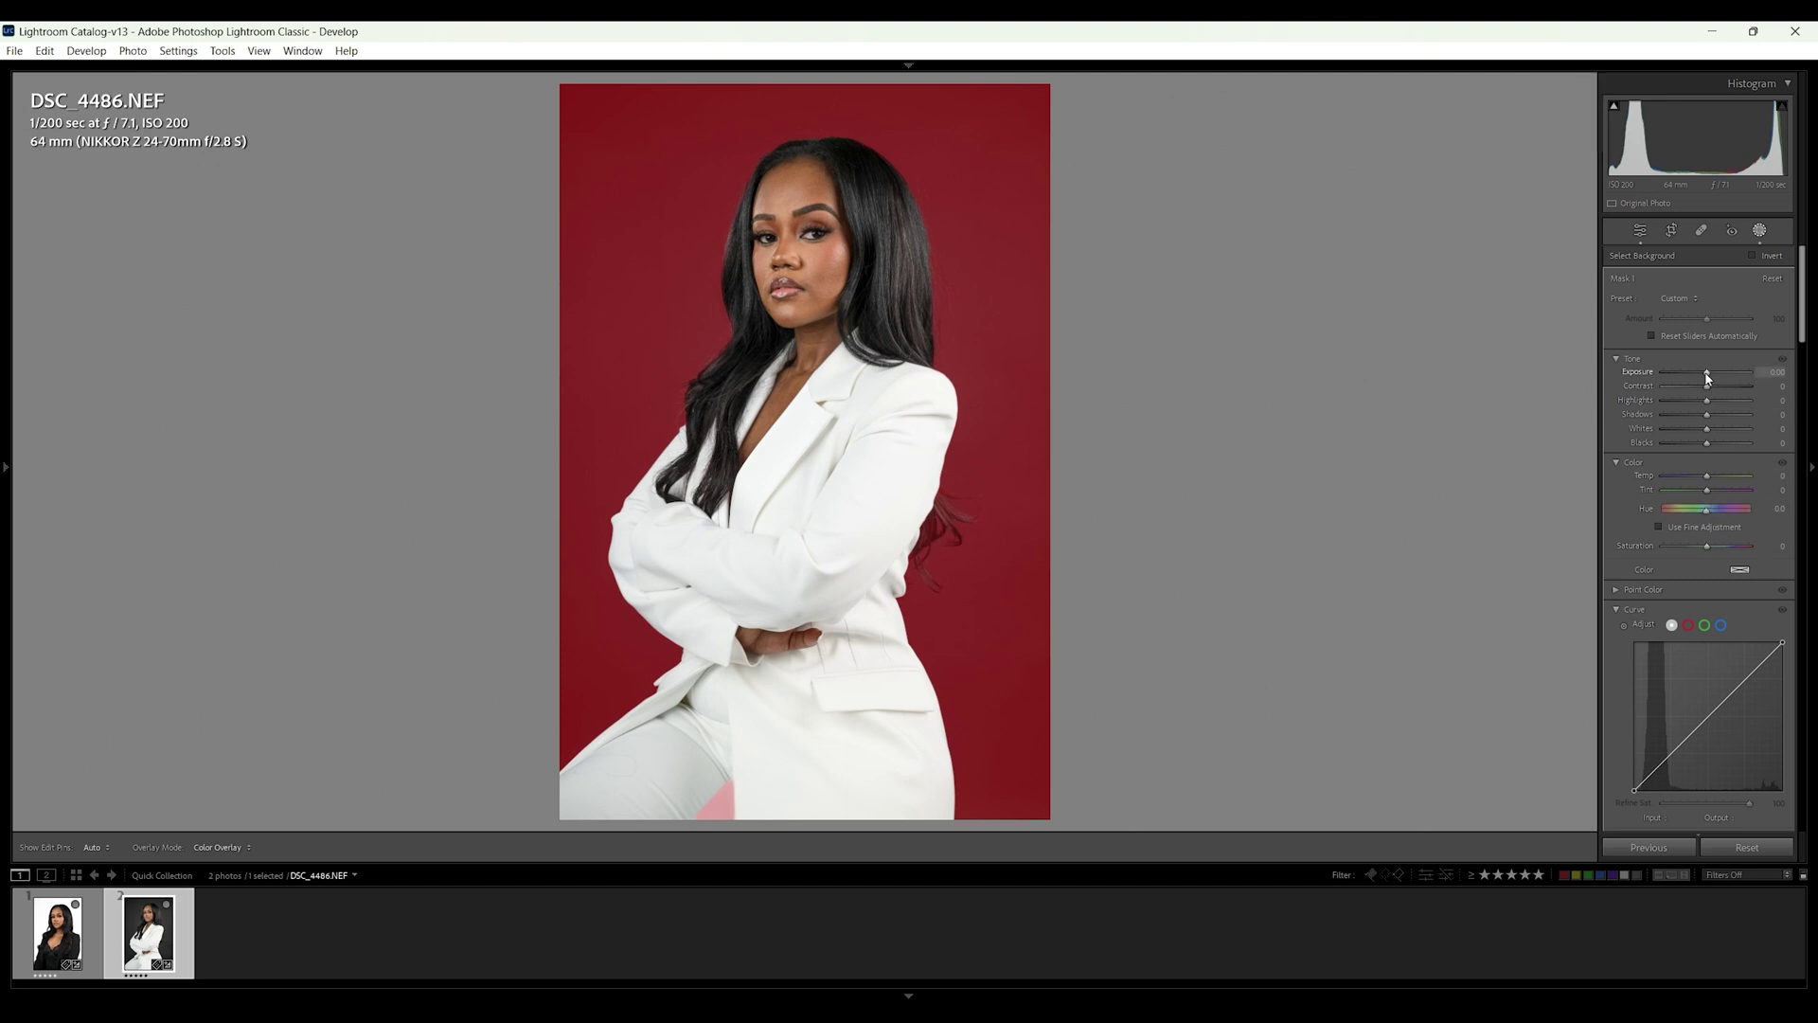
# Step: Darken the background mask with exposure -0.96, shadows -19 and highlights -36
pyautogui.moveTo(1707, 377); pyautogui.dragTo(1695, 376)
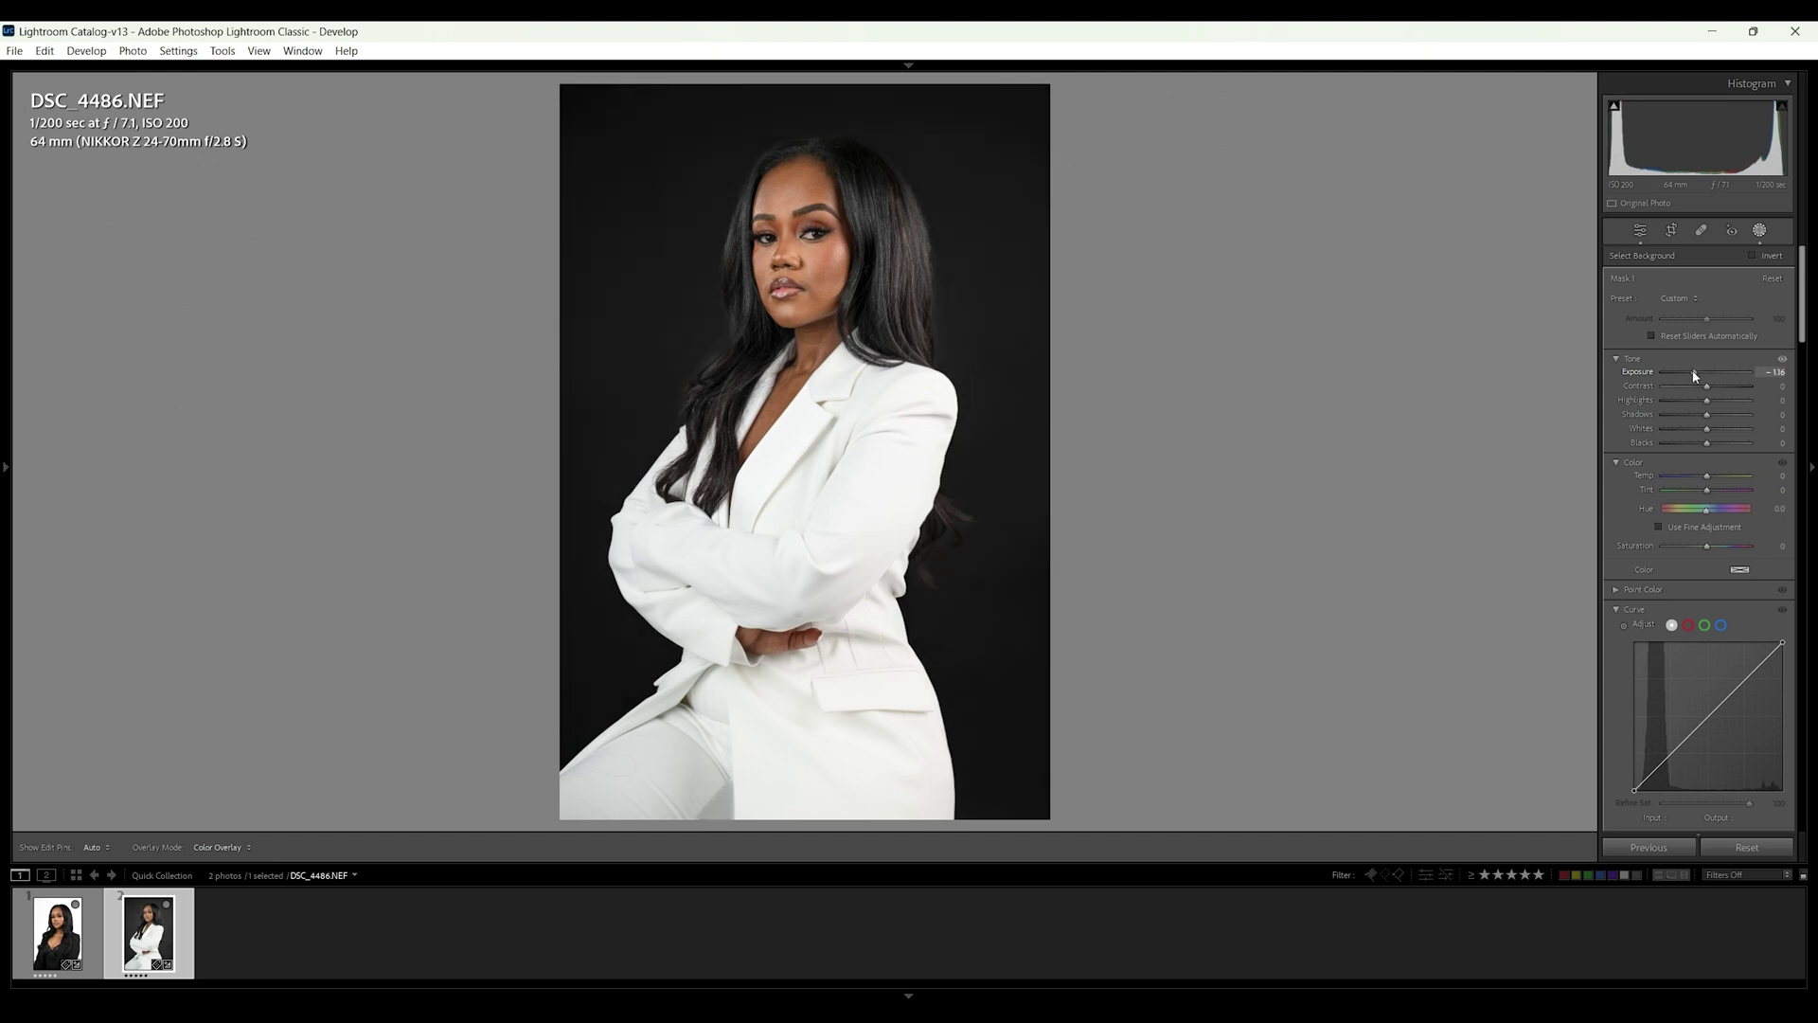
pyautogui.doubleClick(1638, 373)
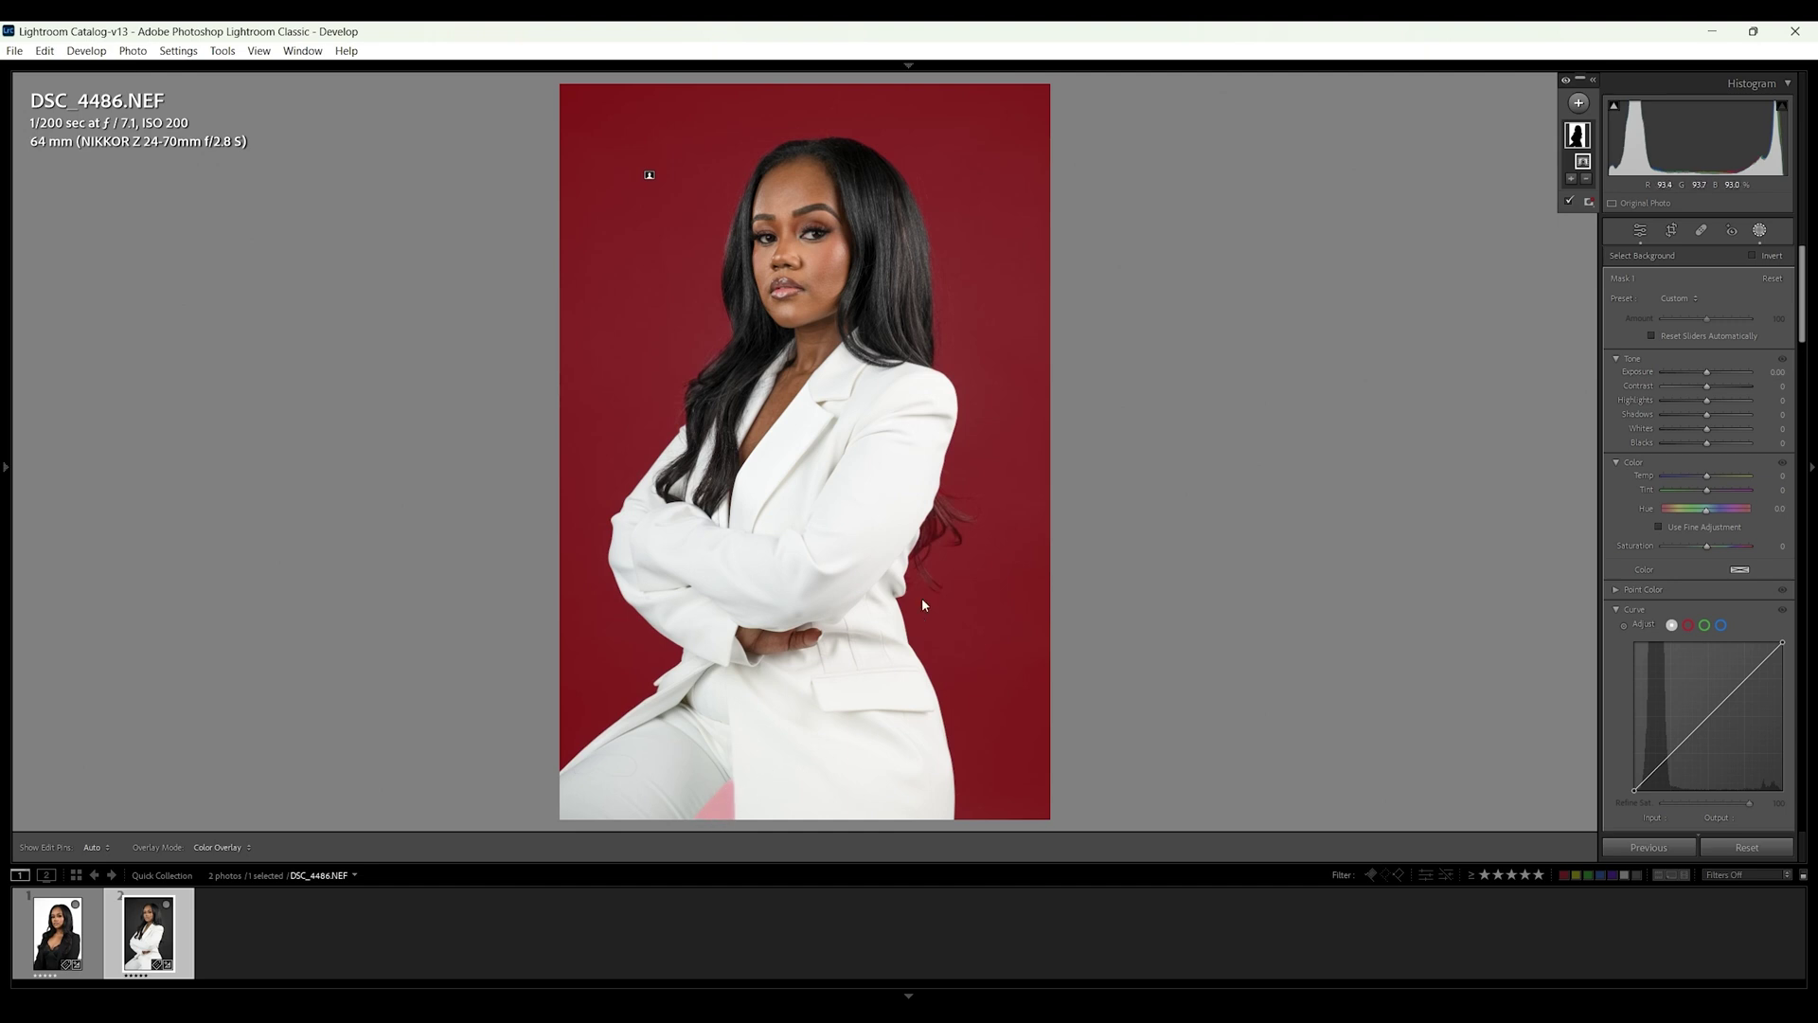
pyautogui.moveTo(1706, 372); pyautogui.dragTo(1701, 416)
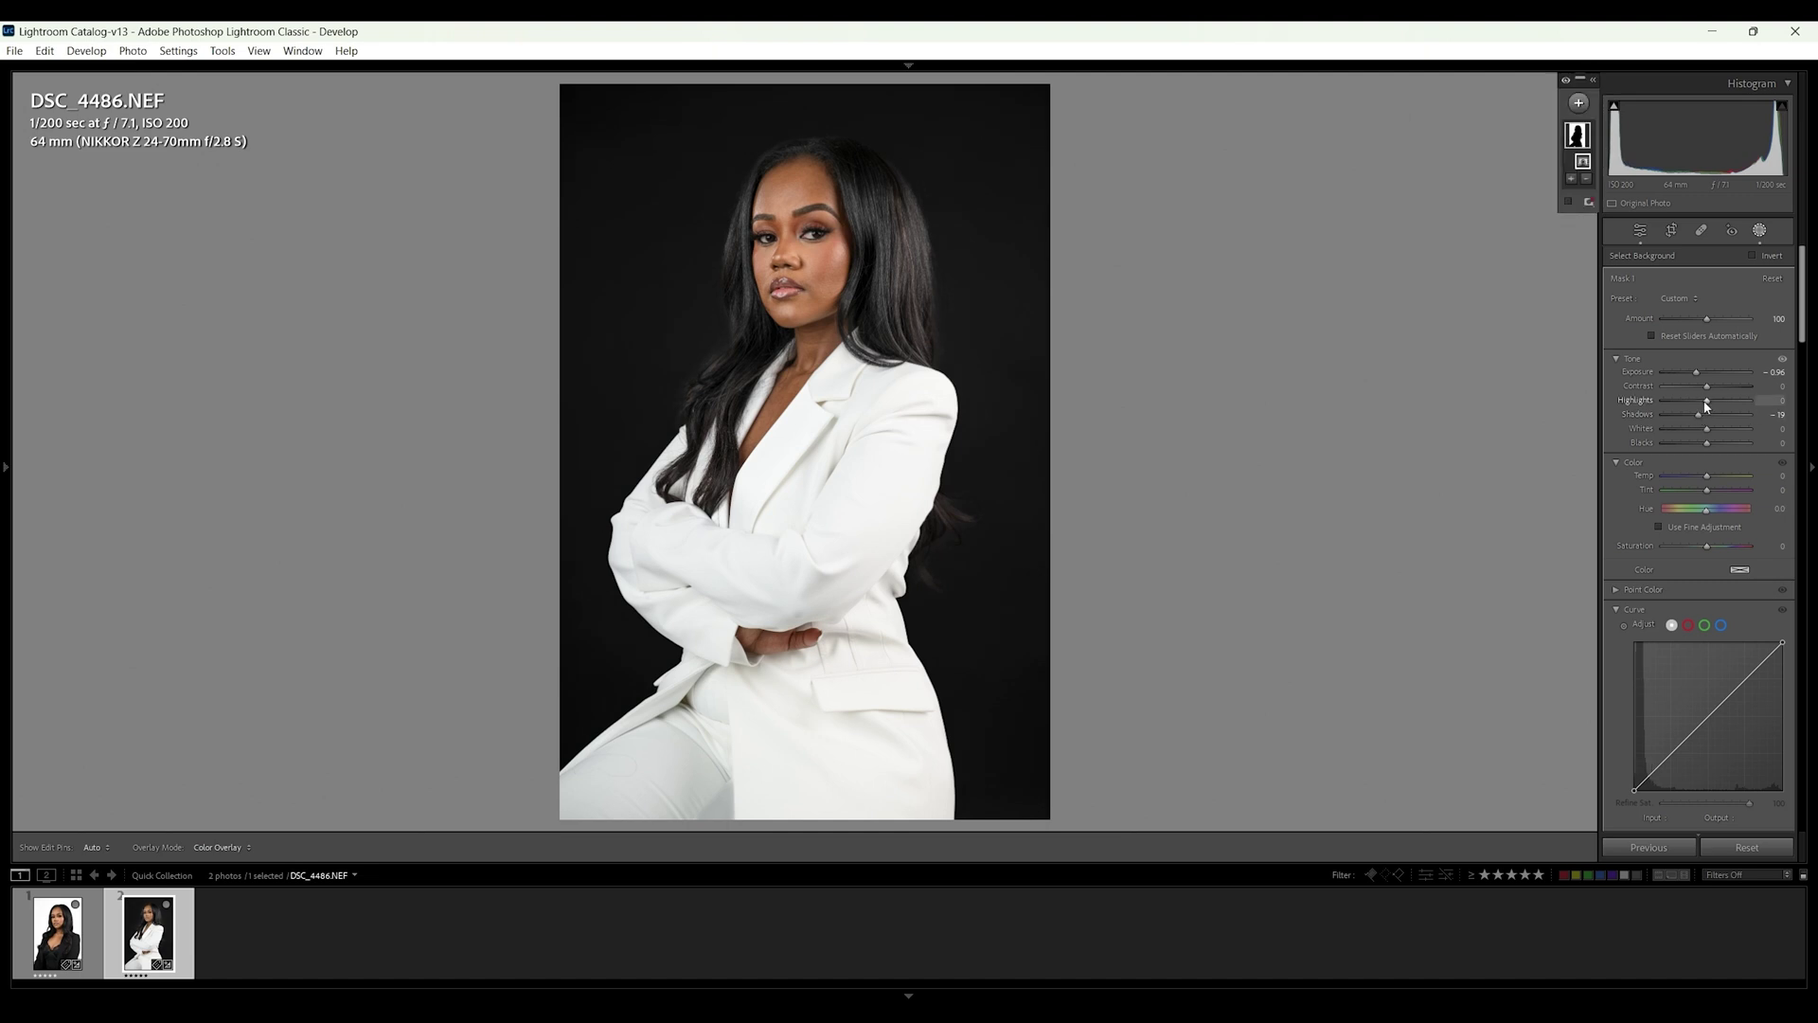
pyautogui.moveTo(1705, 400)
pyautogui.mouseDown()
pyautogui.moveTo(1749, 400)
pyautogui.moveTo(1530, 403)
pyautogui.moveTo(1690, 420)
pyautogui.mouseUp()
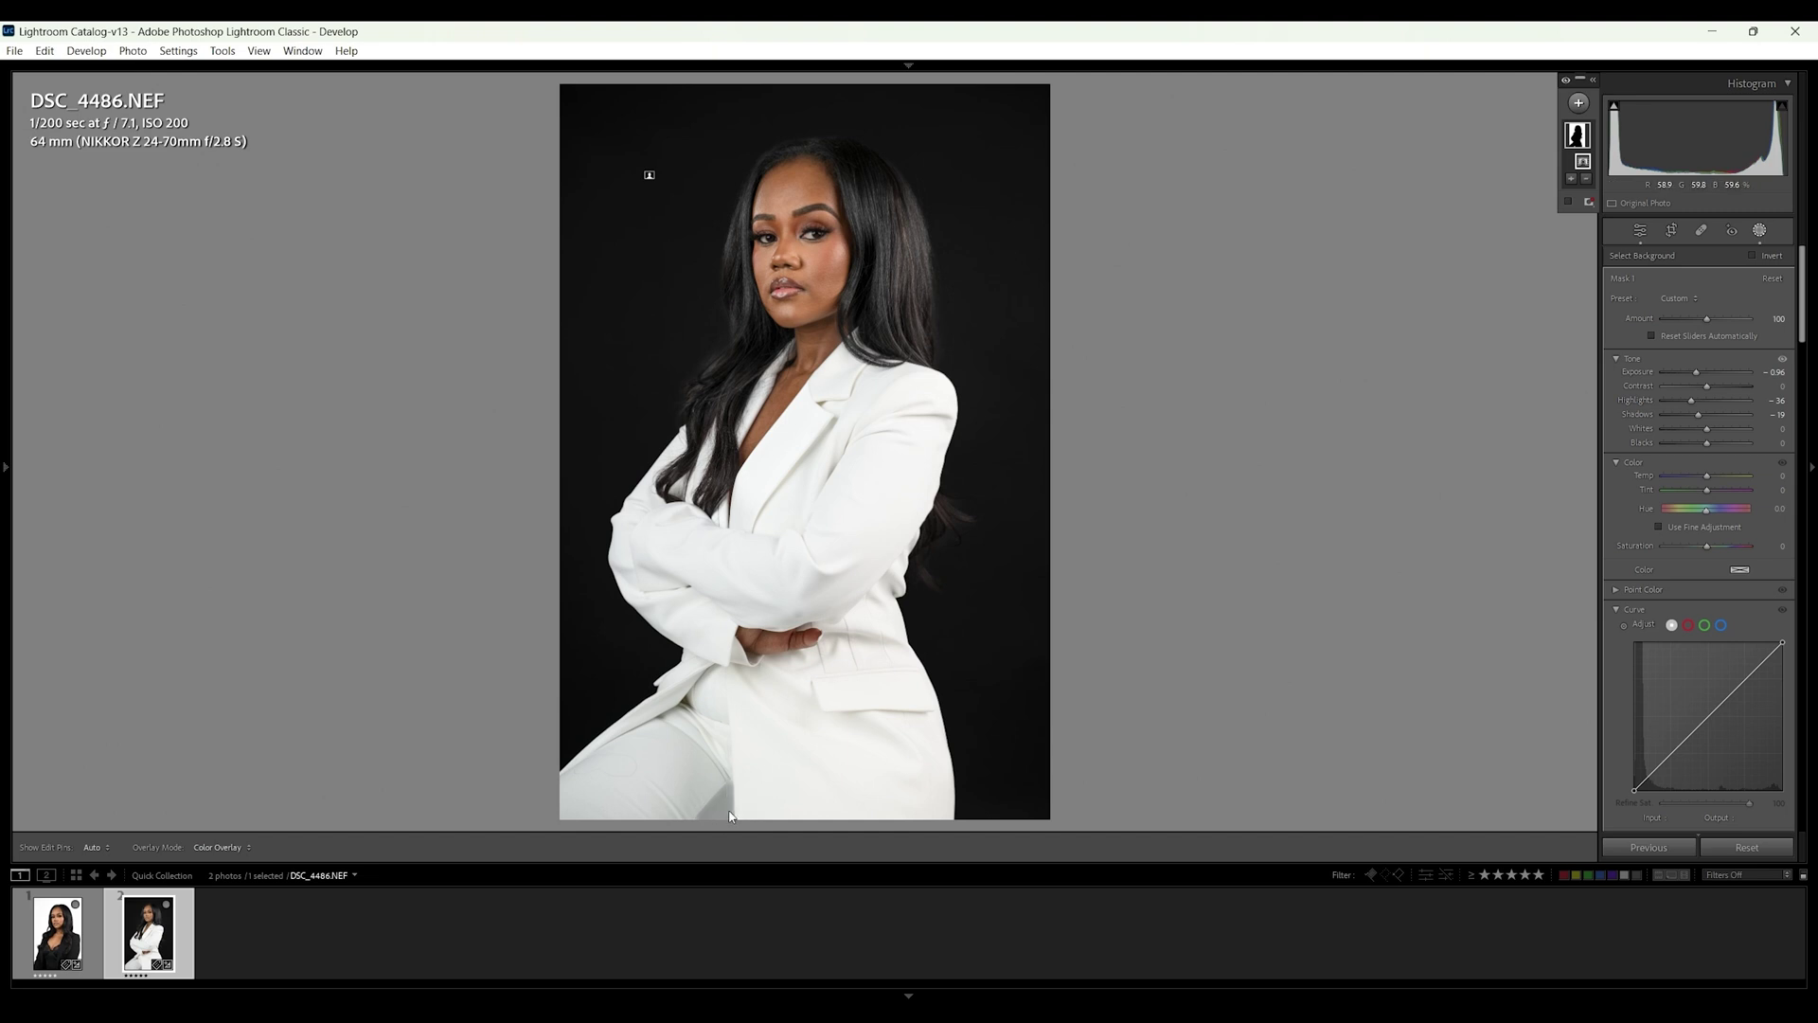
# Step: Subtract the wrongly selected trouser area near the bottom edge from the background mask with a brush, and leave masking
pyautogui.click(1587, 181)
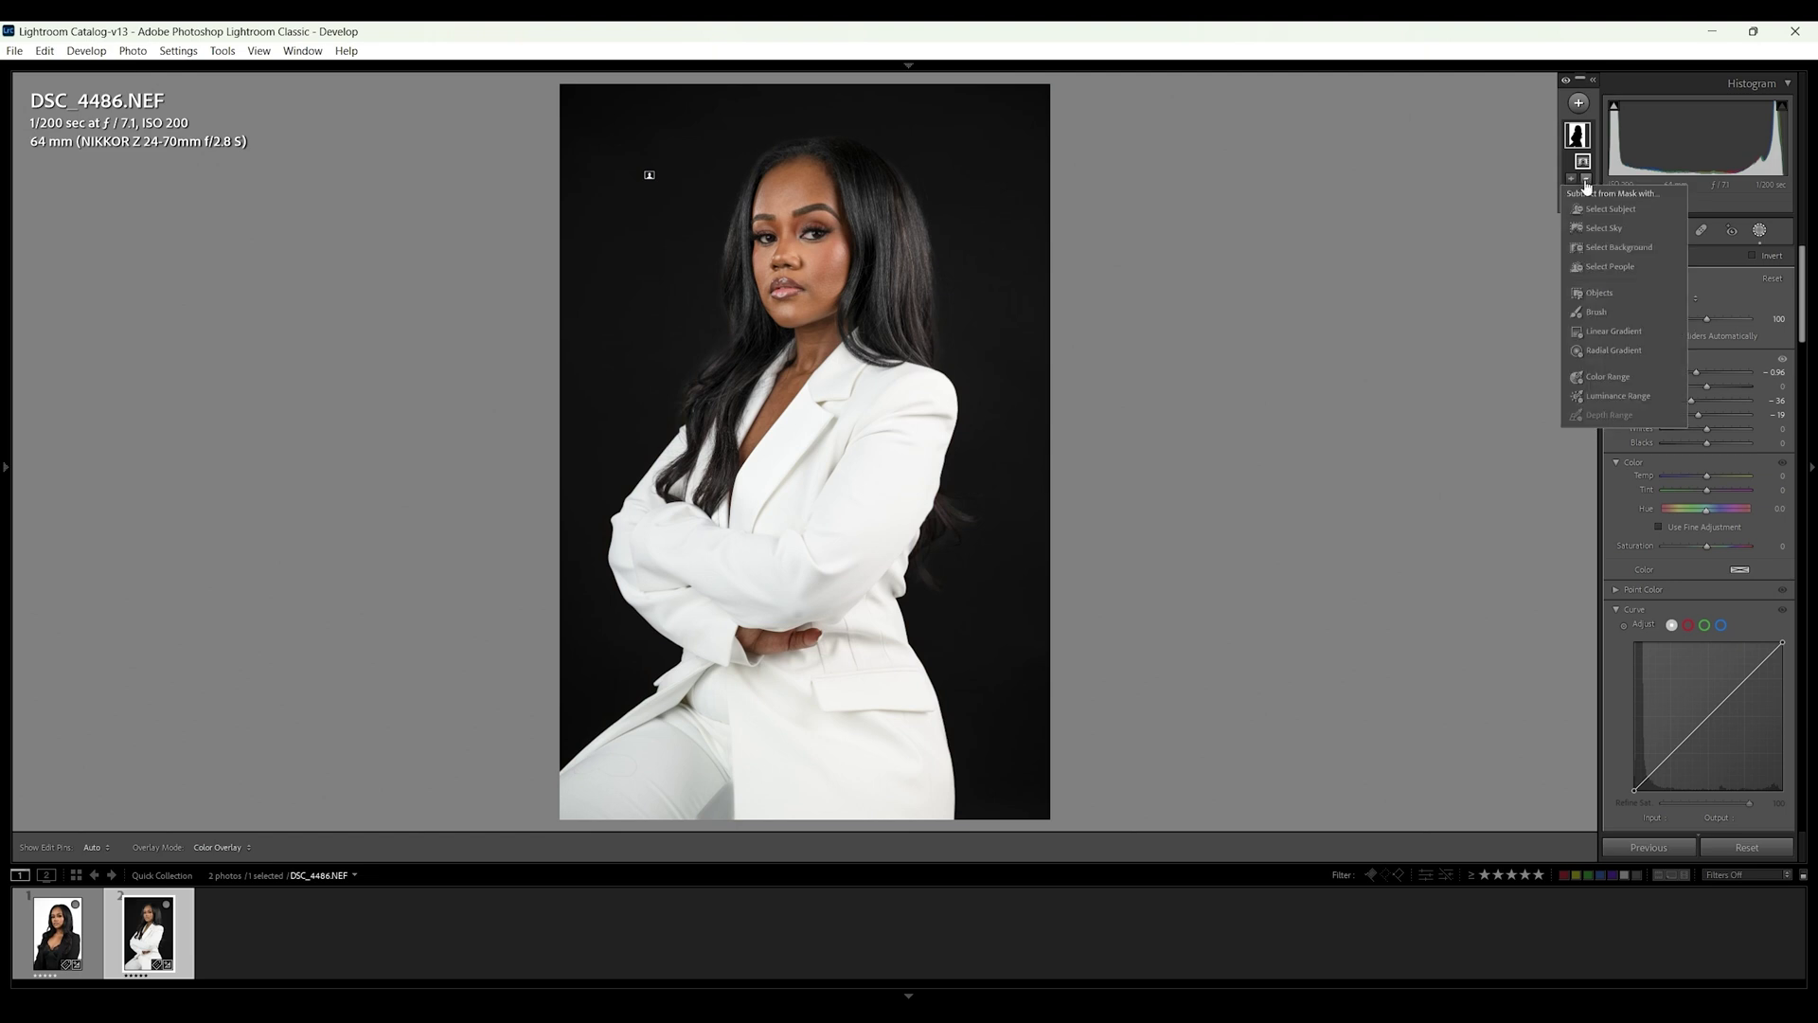
pyautogui.click(1606, 314)
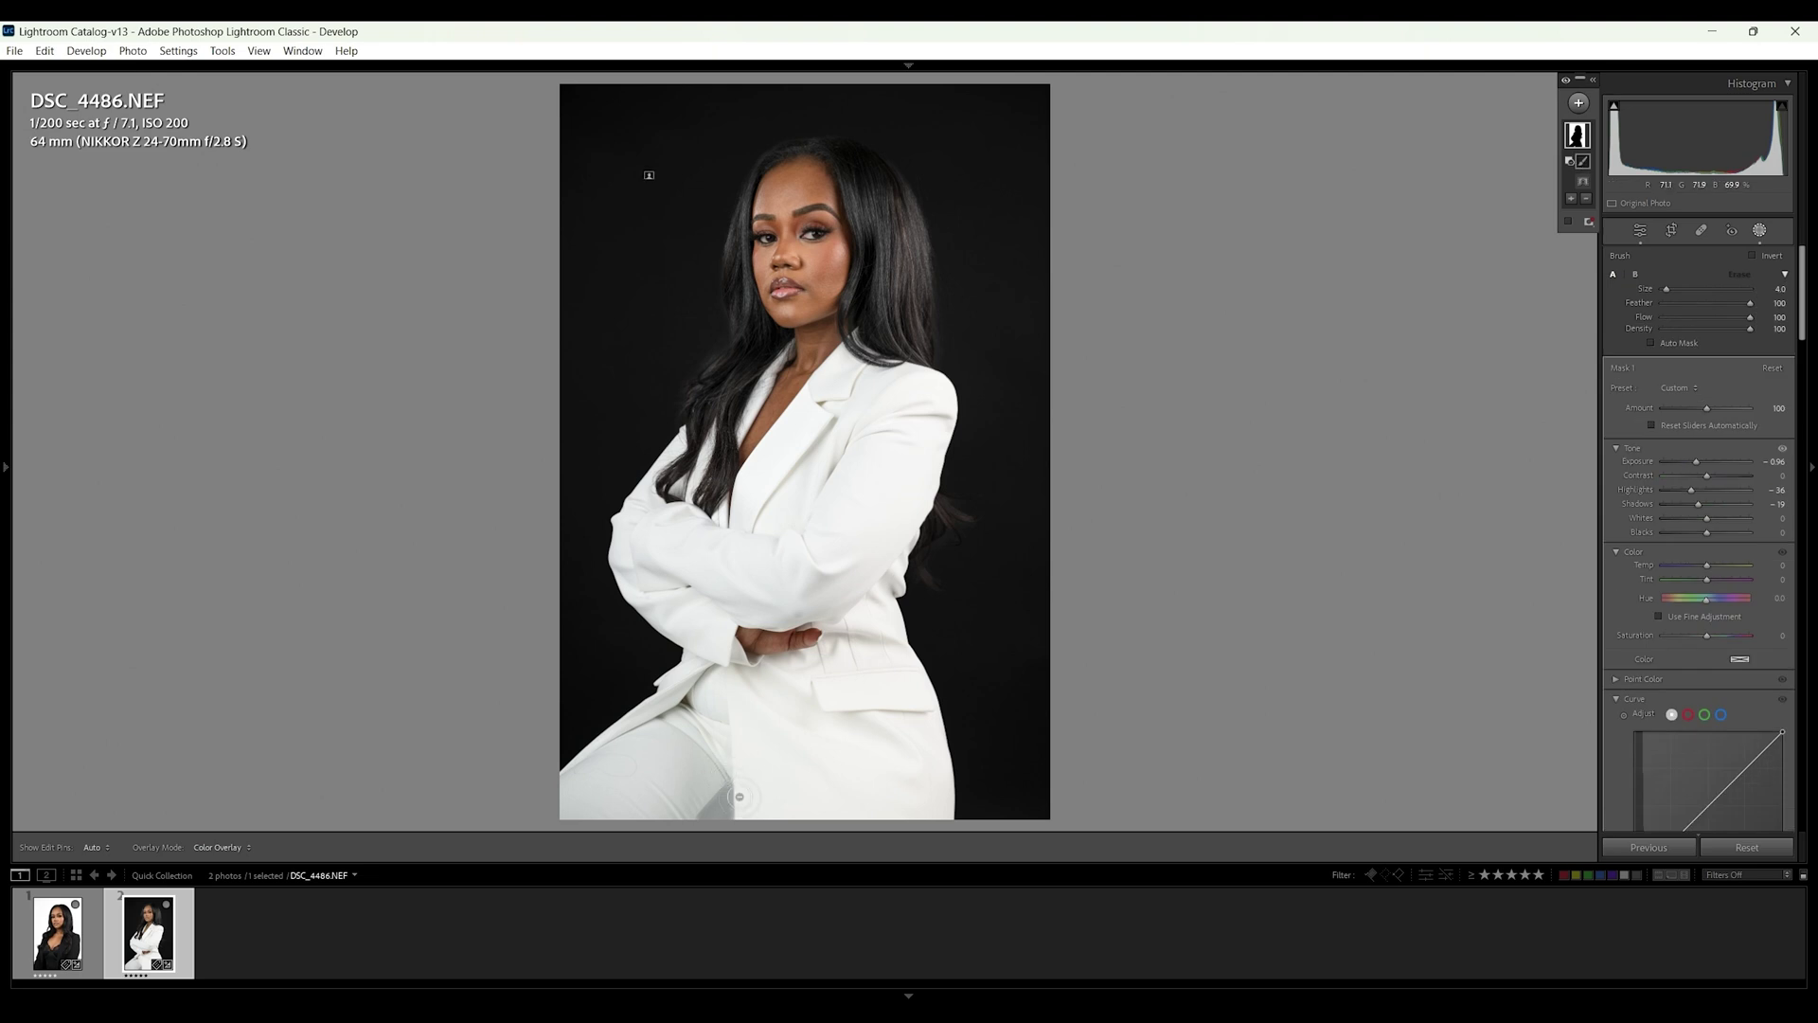
pyautogui.press('h')
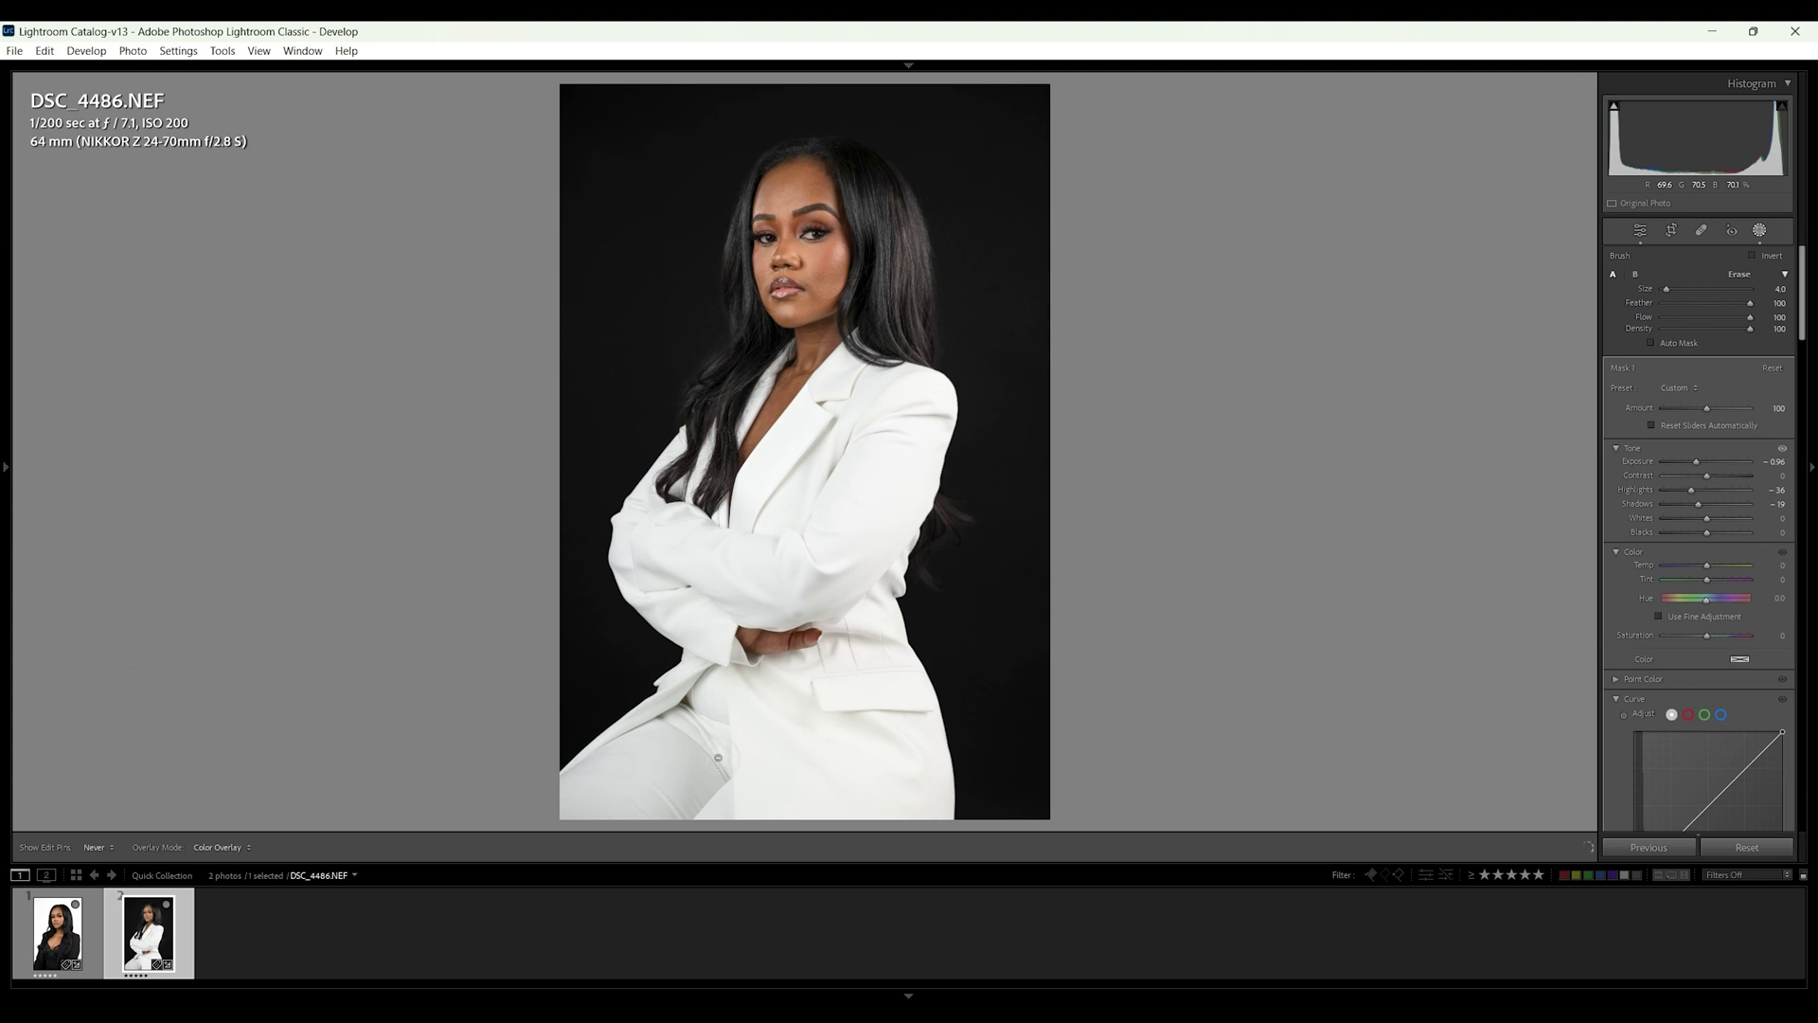
pyautogui.press('h')
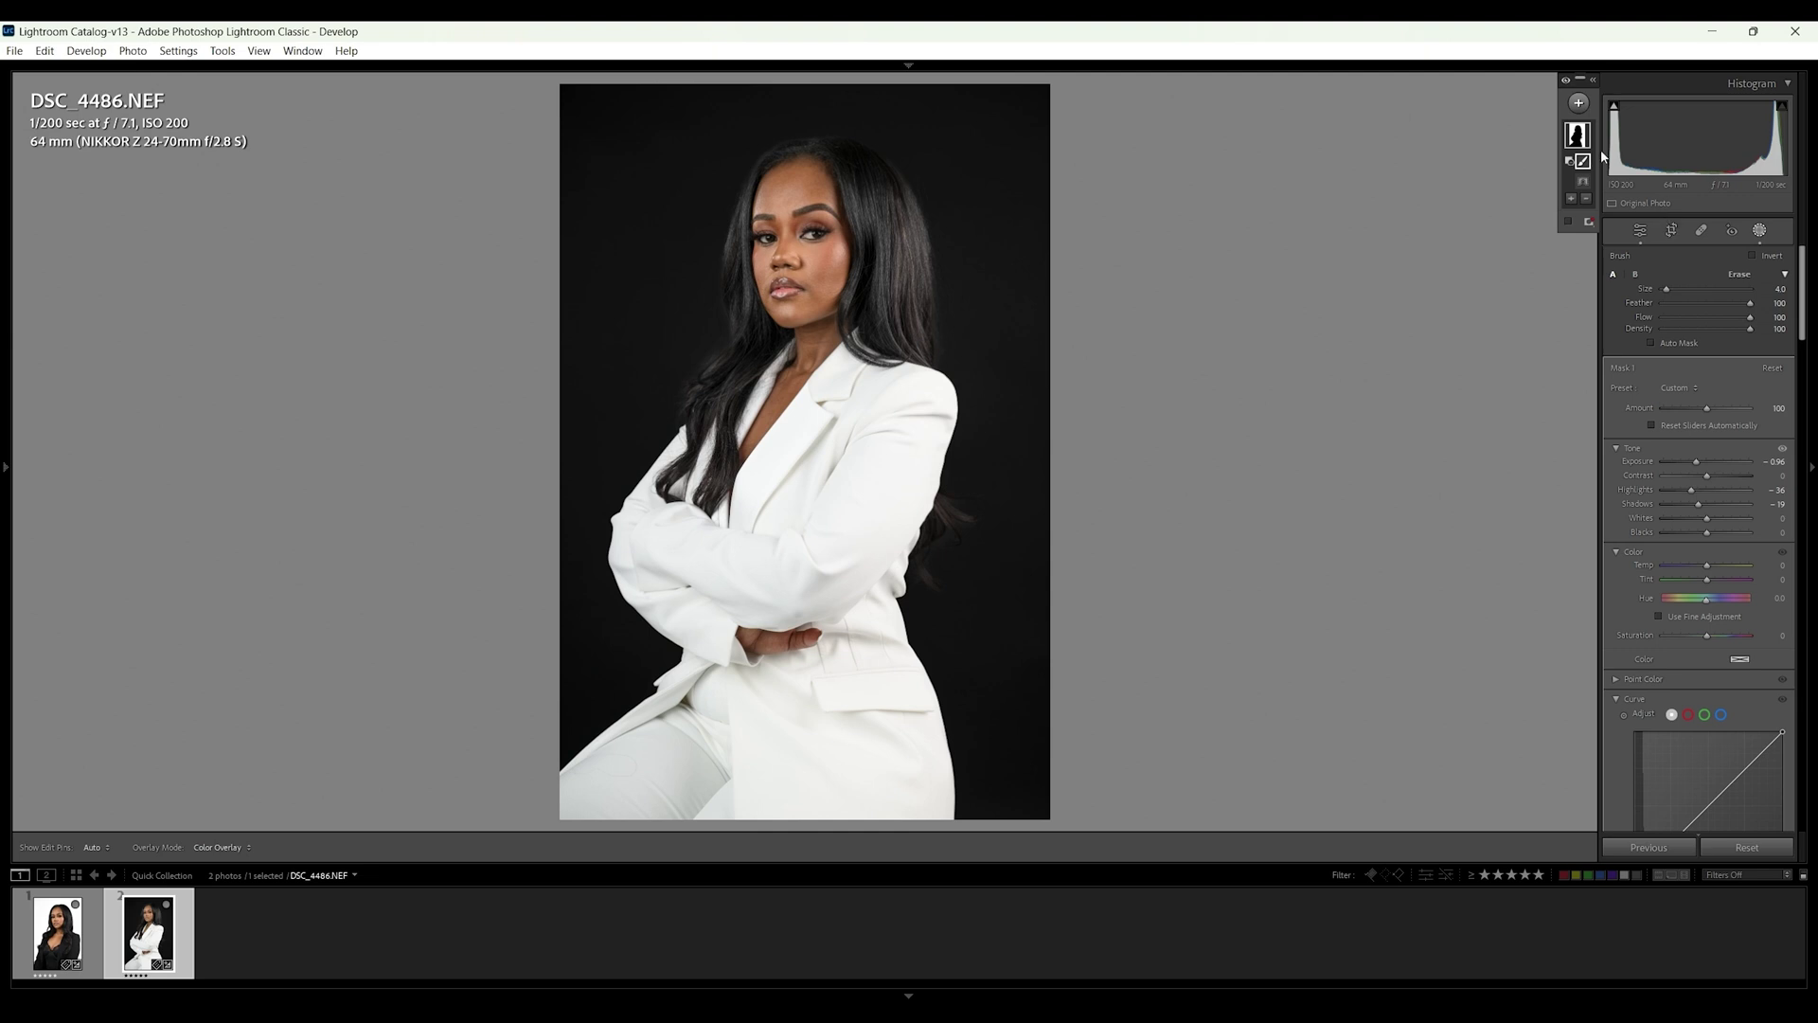
pyautogui.click(1759, 235)
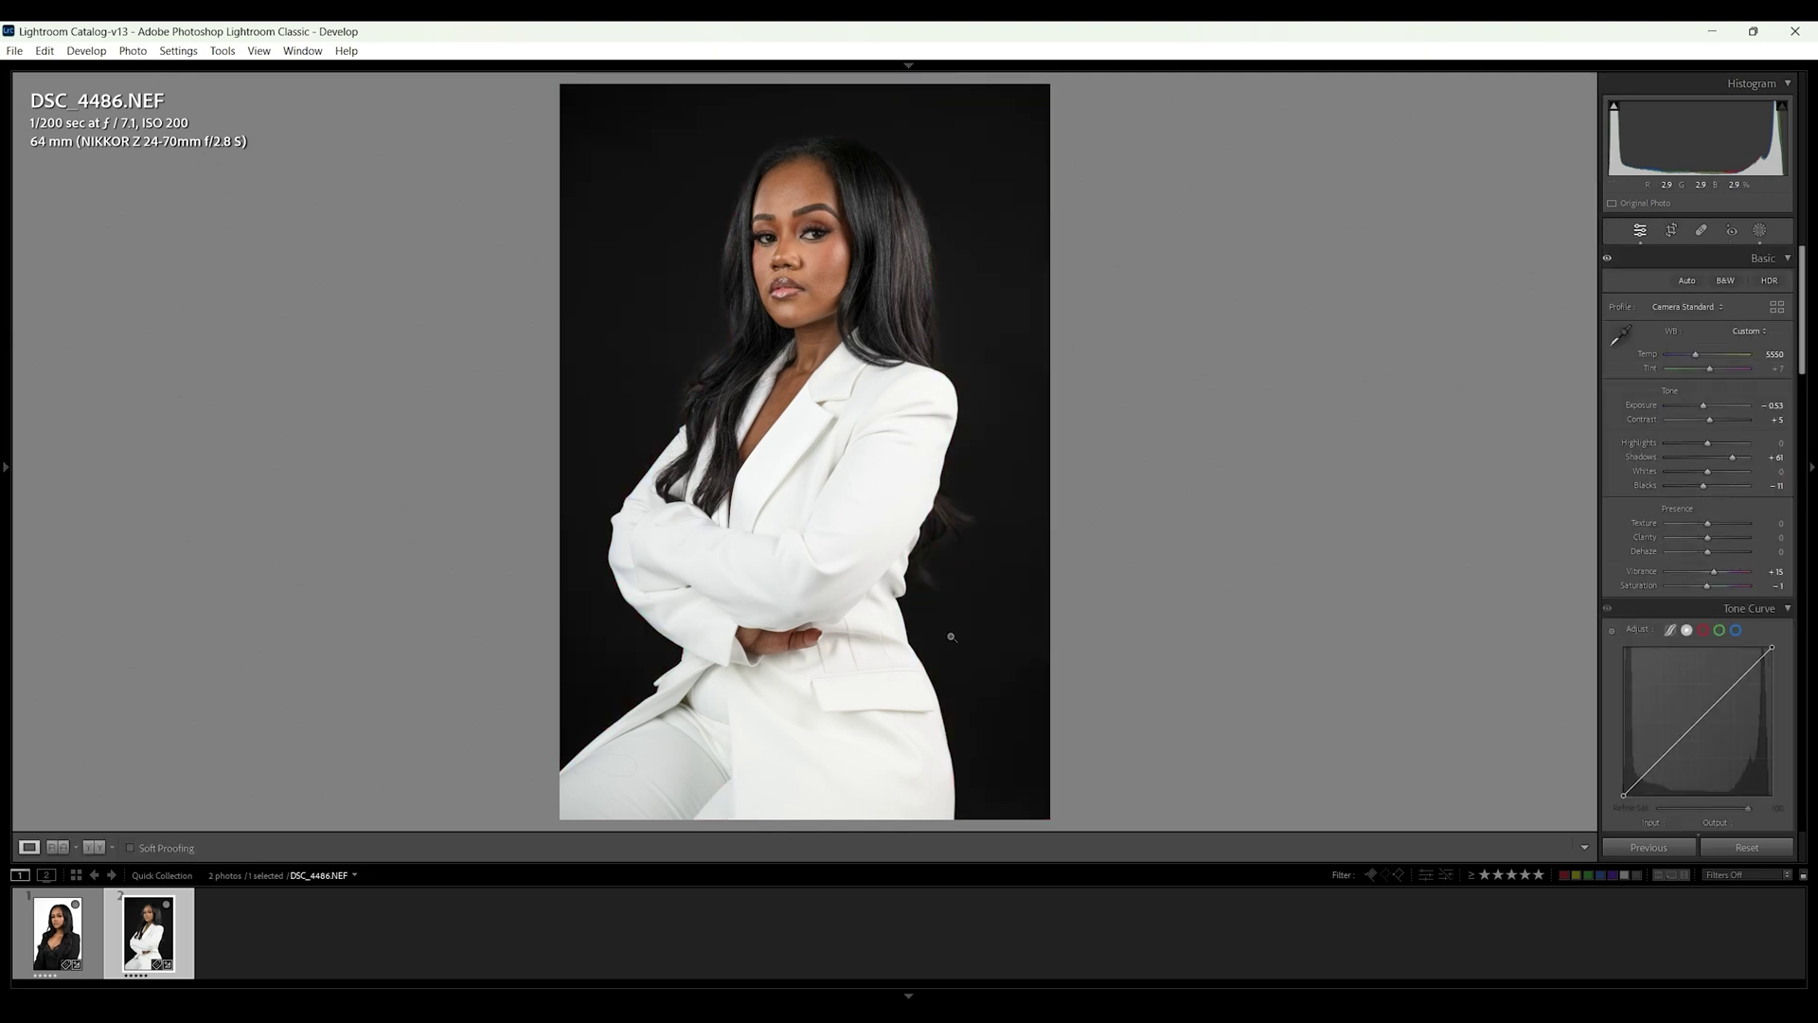
# Step: Compare the before and after versions of DSC_4486.NEF and DSC_4329.NEF
pyautogui.press('\\')
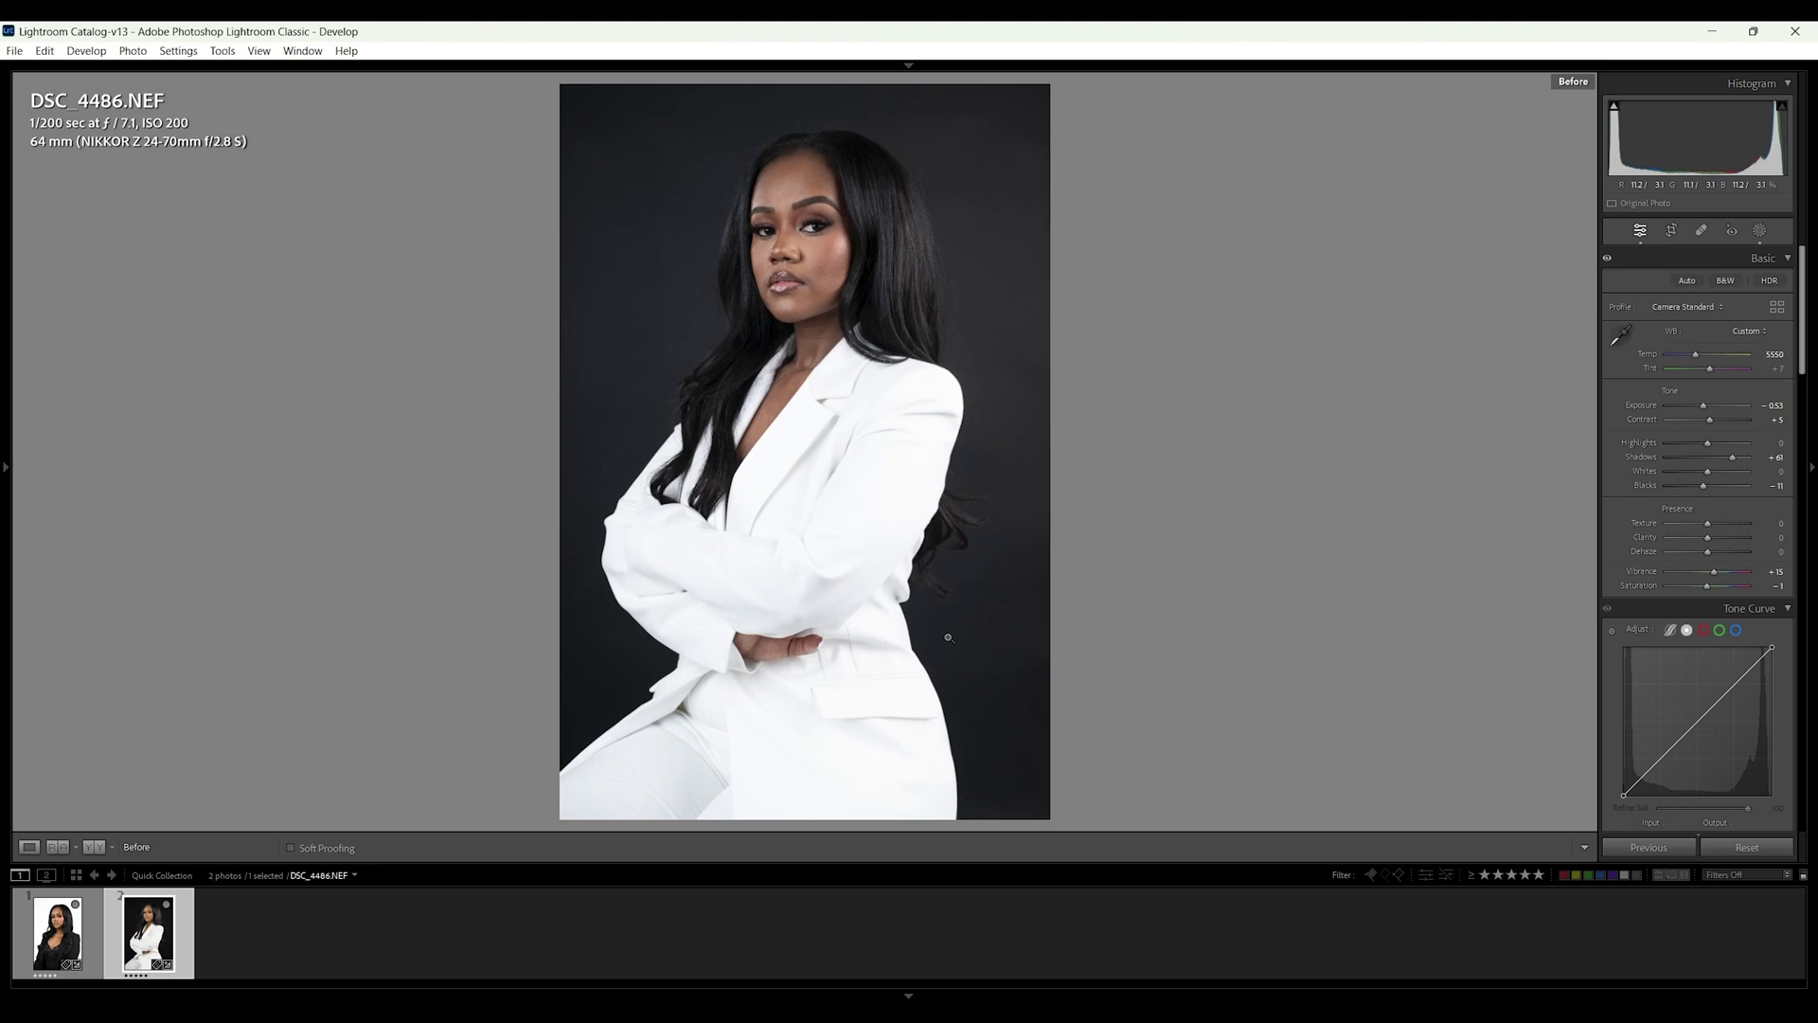
pyautogui.press('\\')
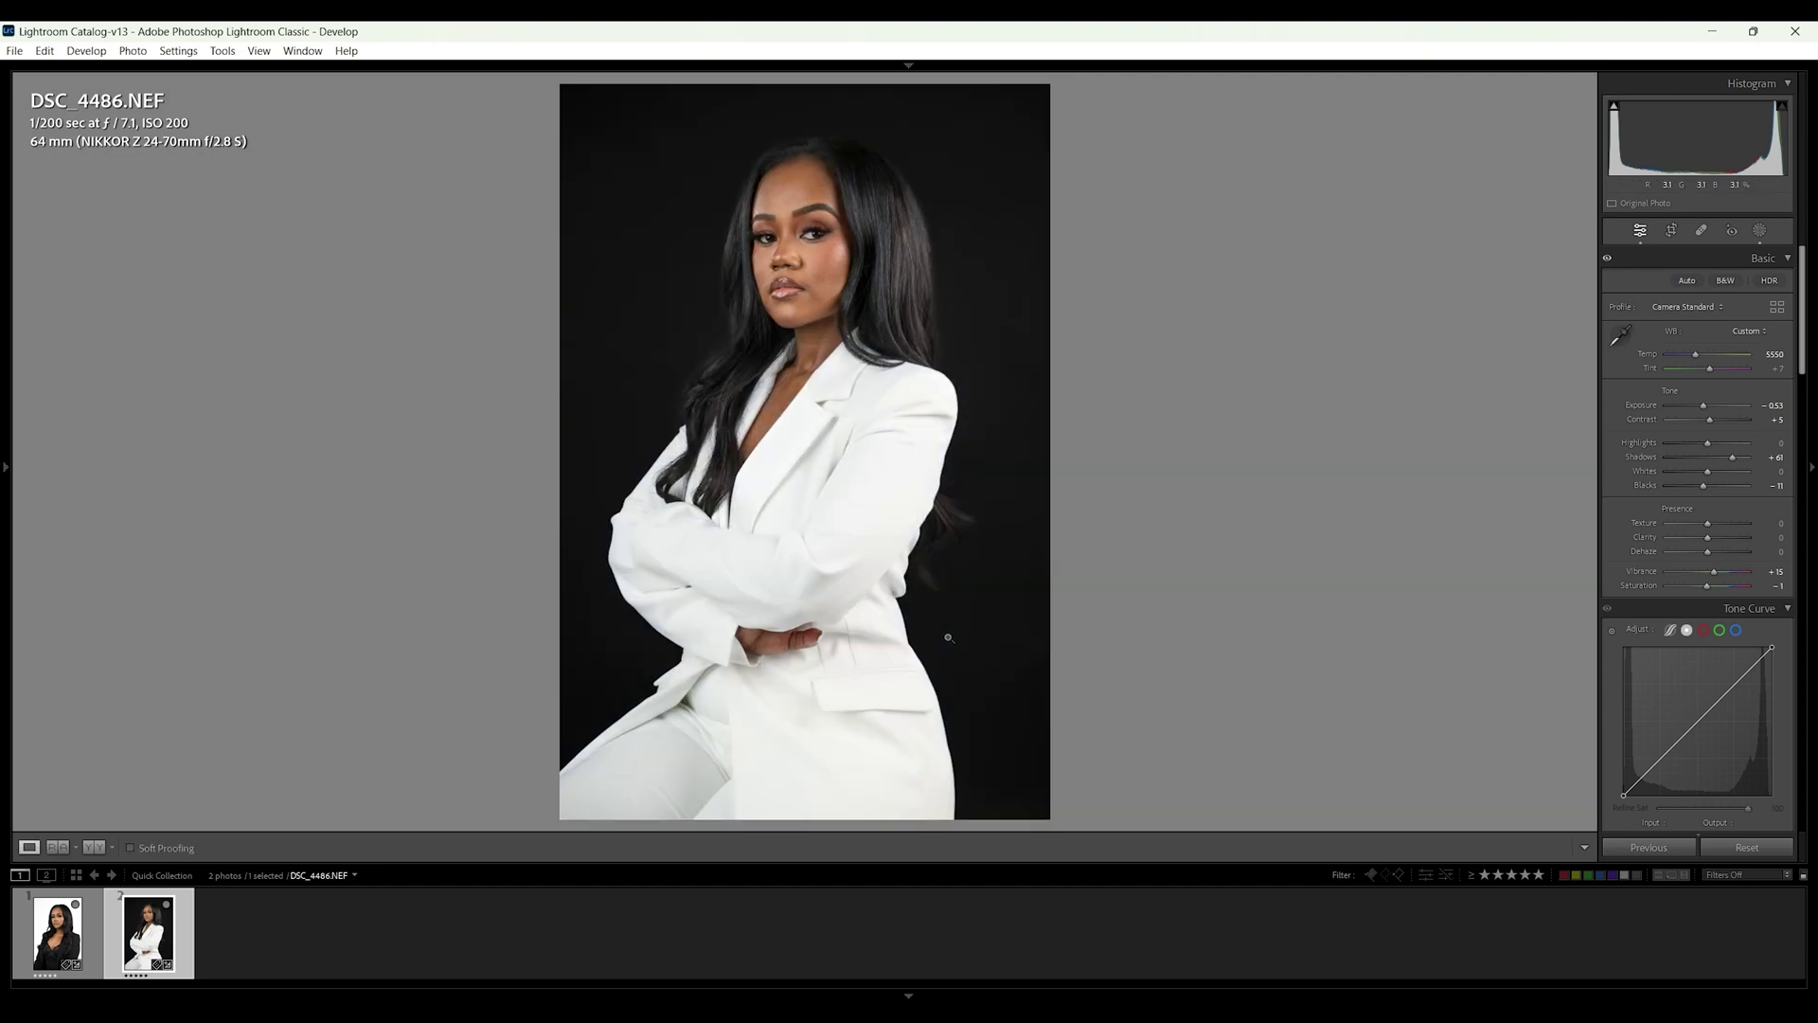
pyautogui.click(56, 947)
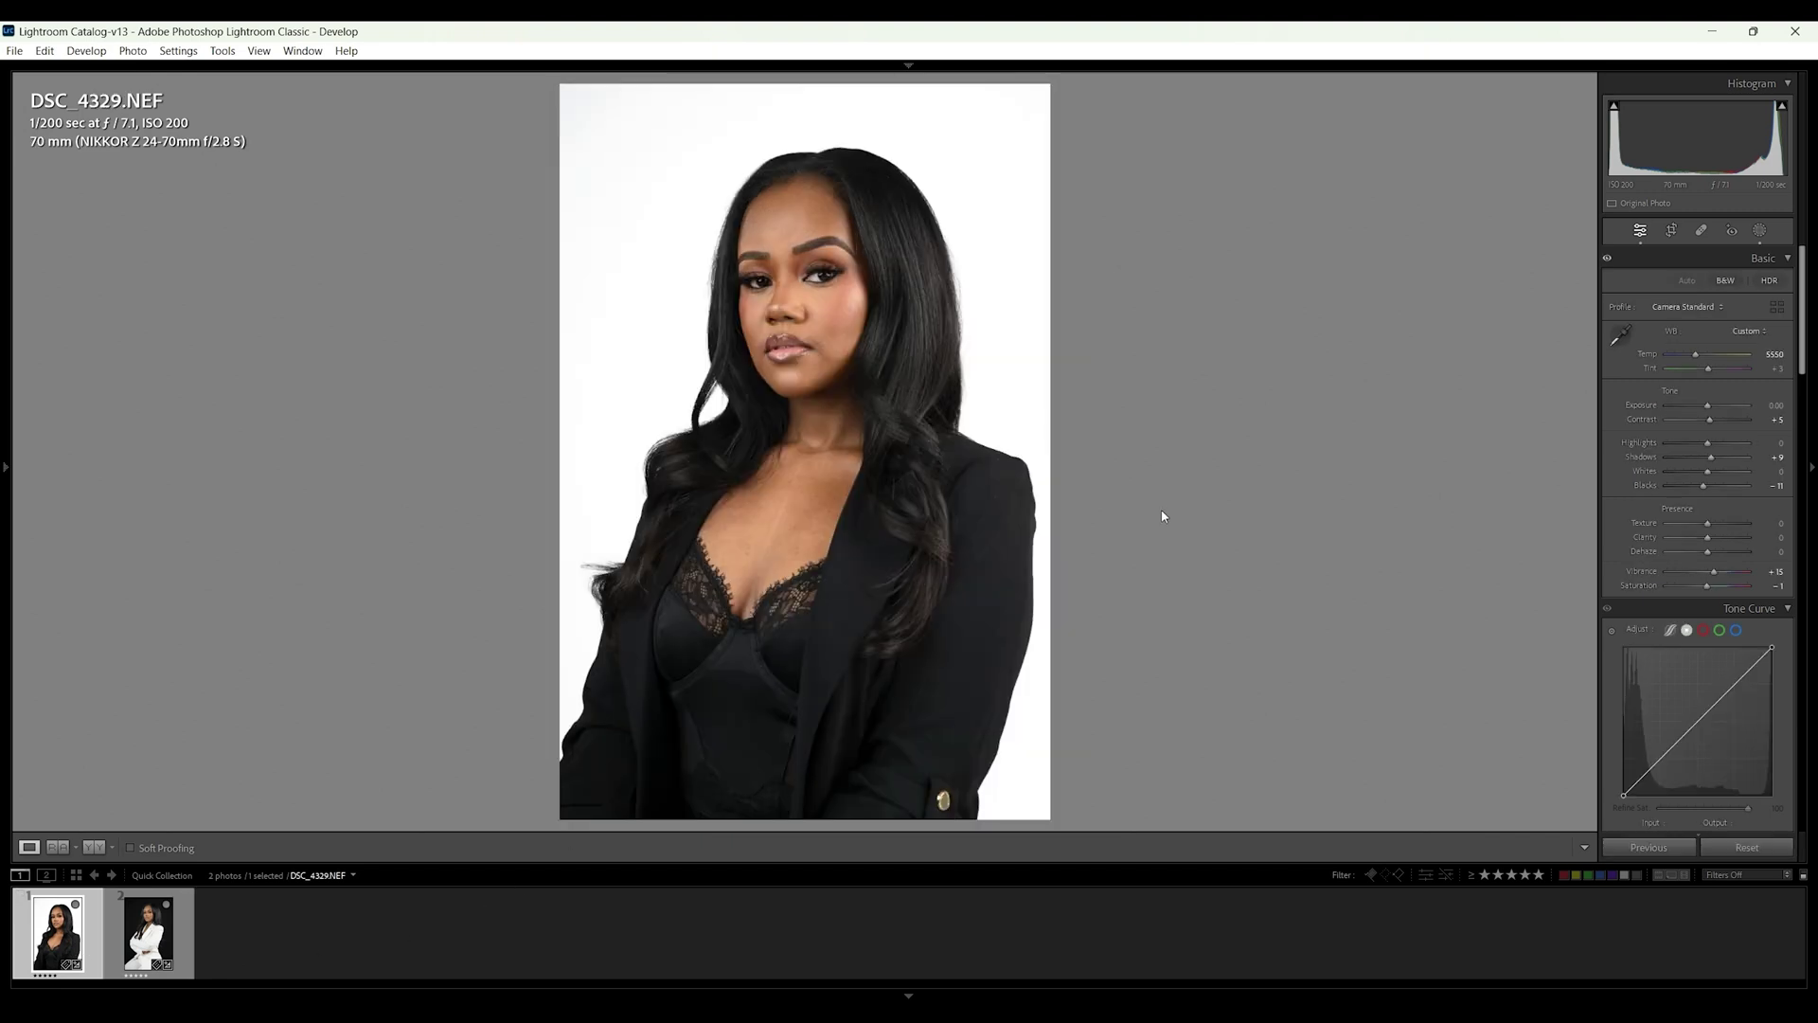
pyautogui.press('\\')
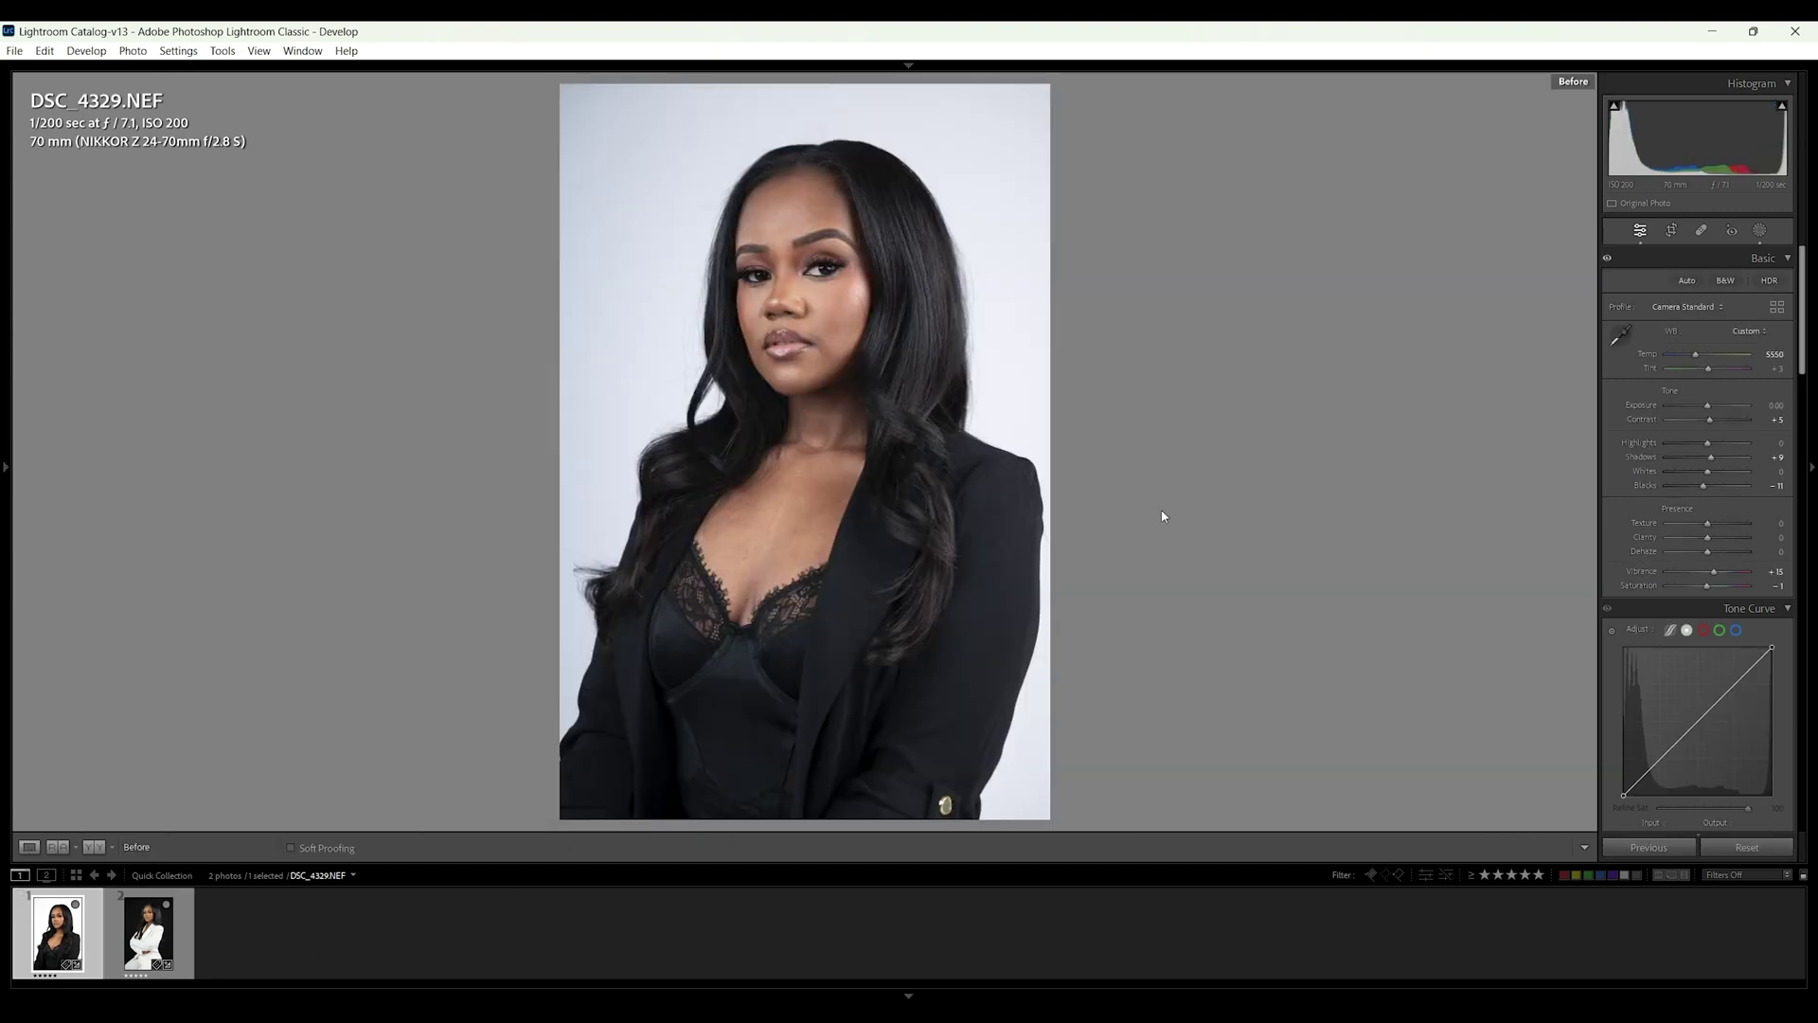
pyautogui.press('\\')
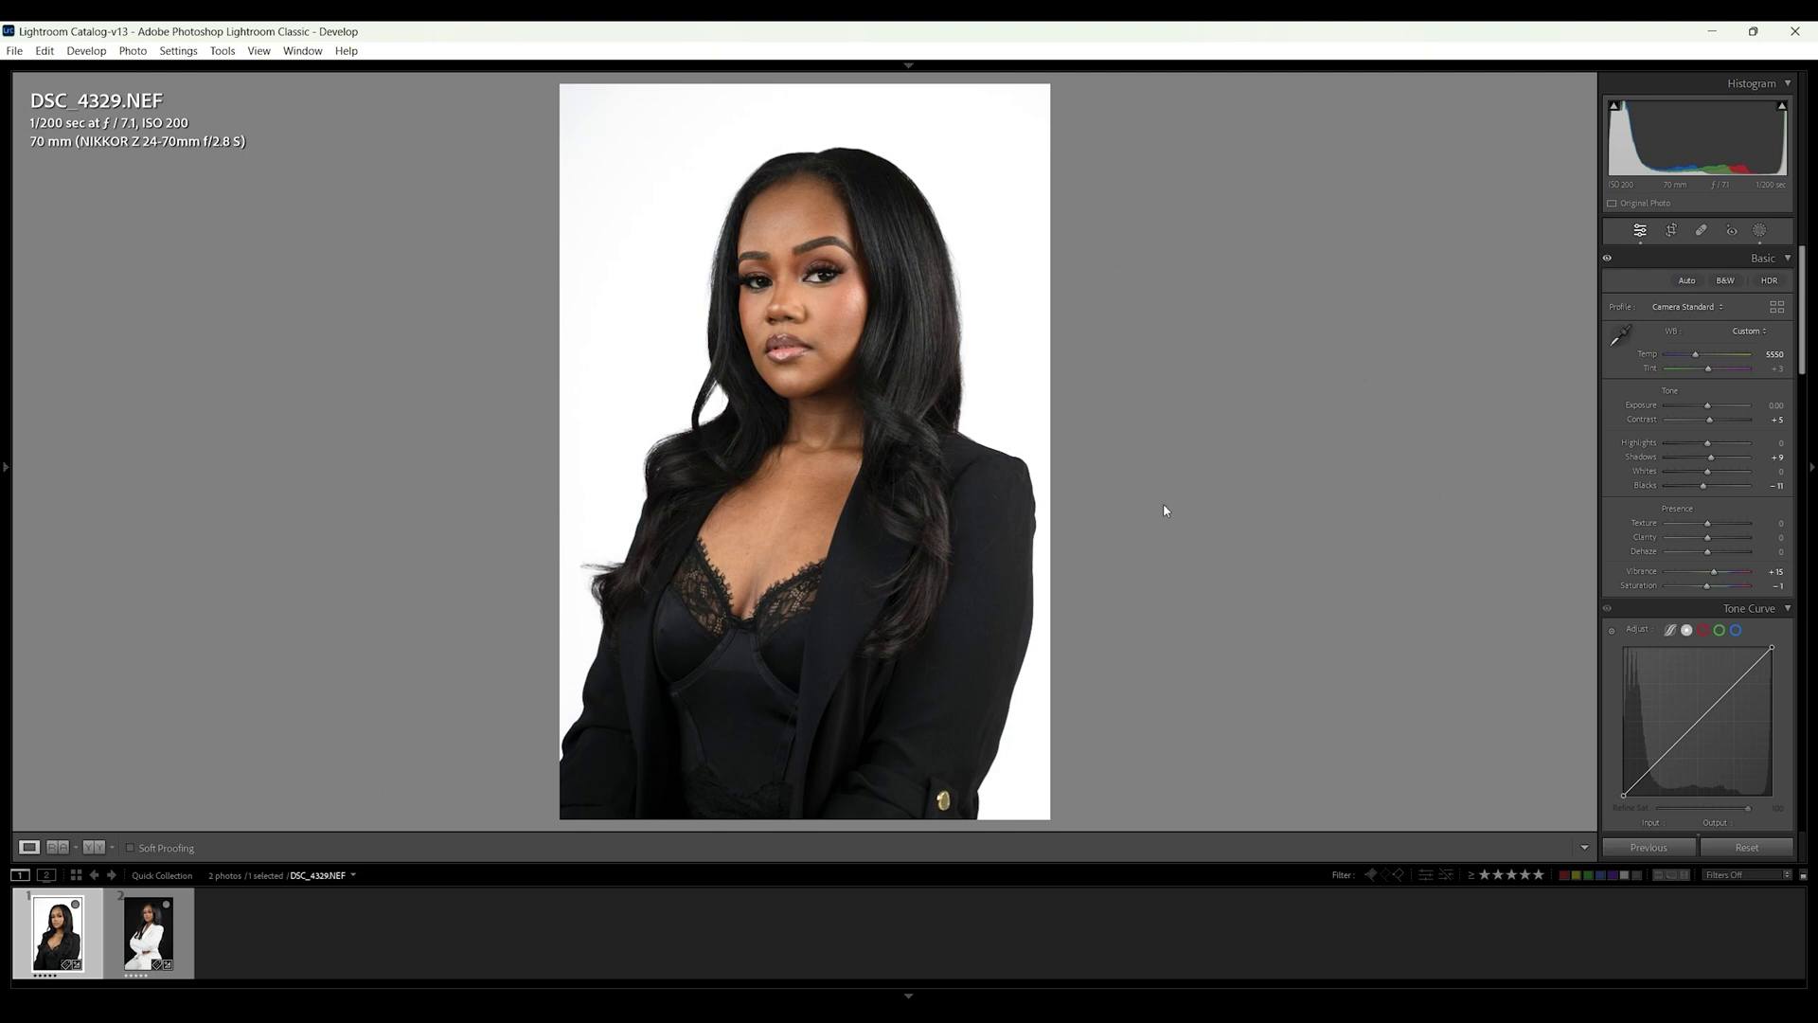